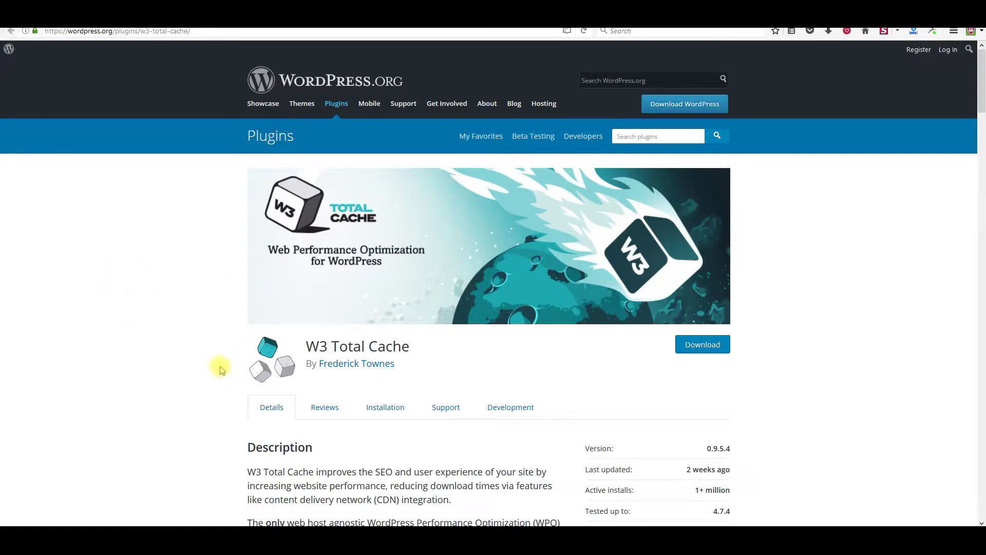
# Step: Copy the plugin name 'W3 Total Cache' to the clipboard
pyautogui.moveTo(409, 346); pyautogui.dragTo(312, 349)
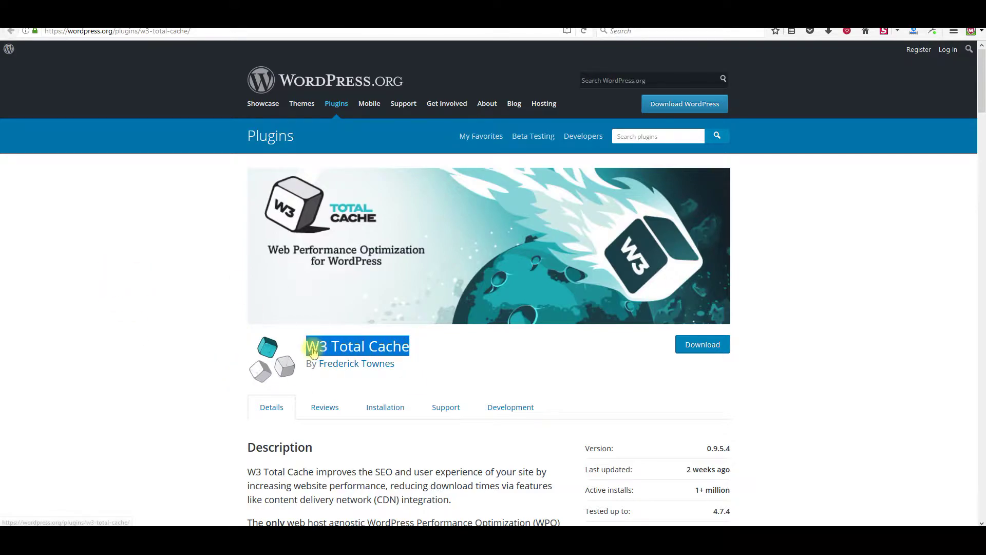
pyautogui.rightClick(314, 352)
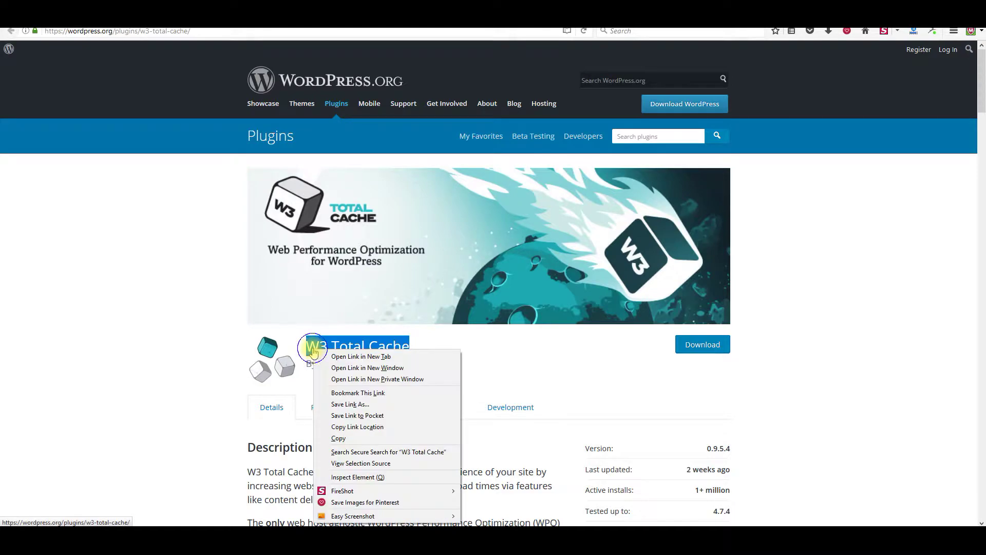
pyautogui.click(359, 438)
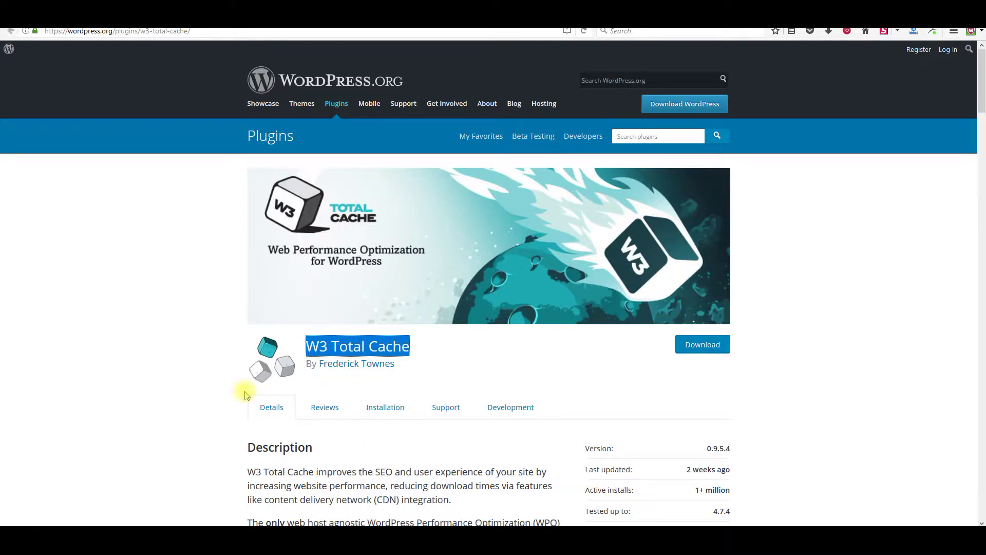
pyautogui.rightClick(346, 349)
pyautogui.click(392, 440)
pyautogui.click(120, 304)
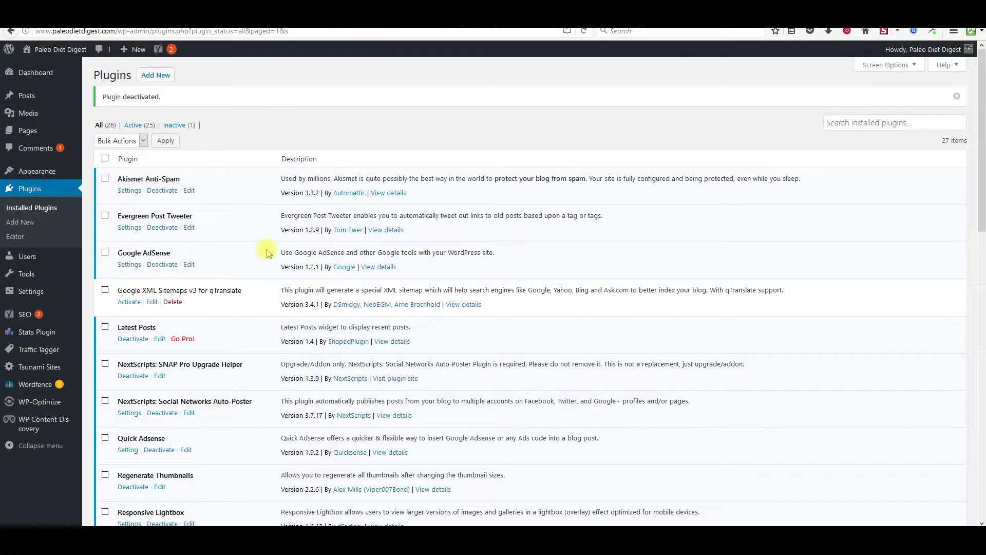
# Step: Search Add New Plugins for 'W3 Total Cache' and install it
pyautogui.click(27, 194)
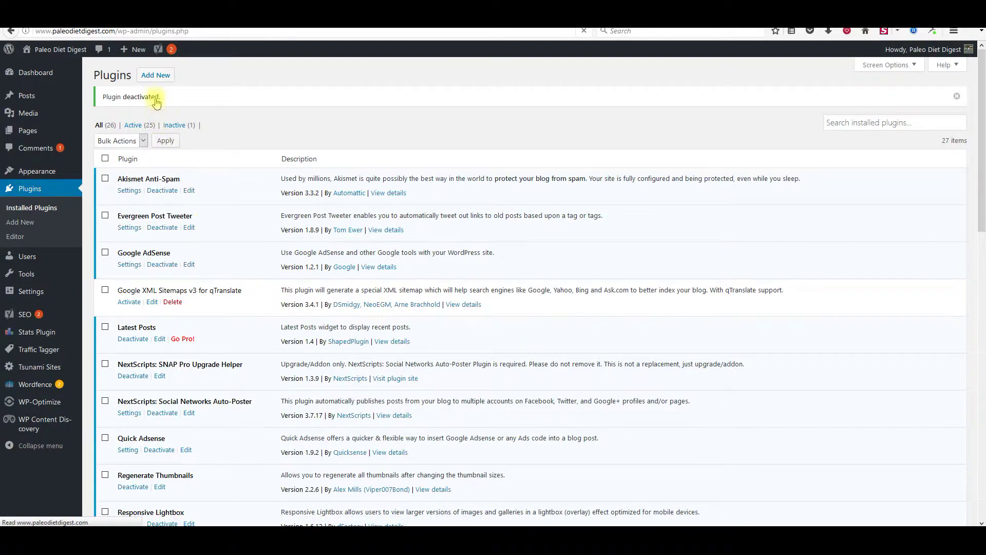
pyautogui.click(156, 77)
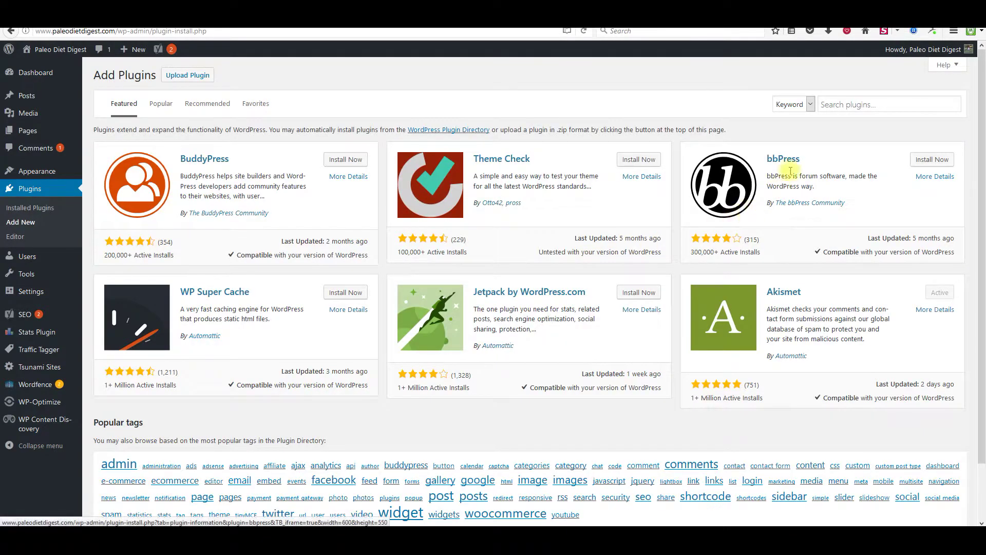
pyautogui.rightClick(854, 105)
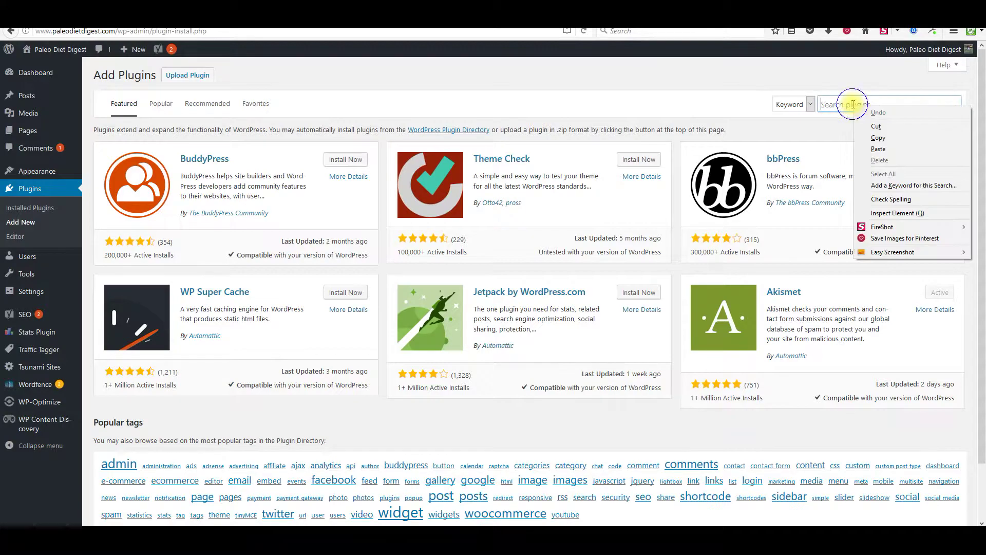
pyautogui.click(877, 142)
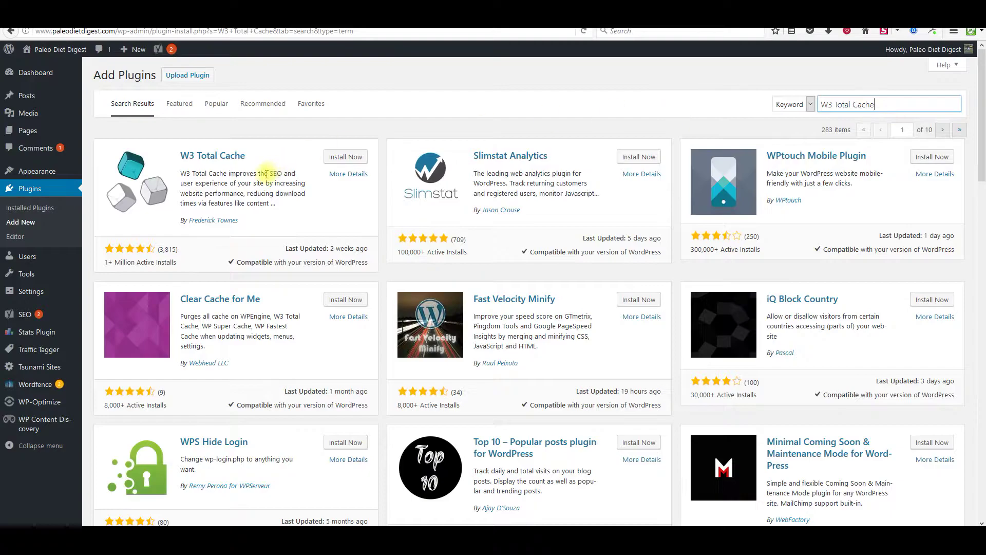
pyautogui.click(341, 158)
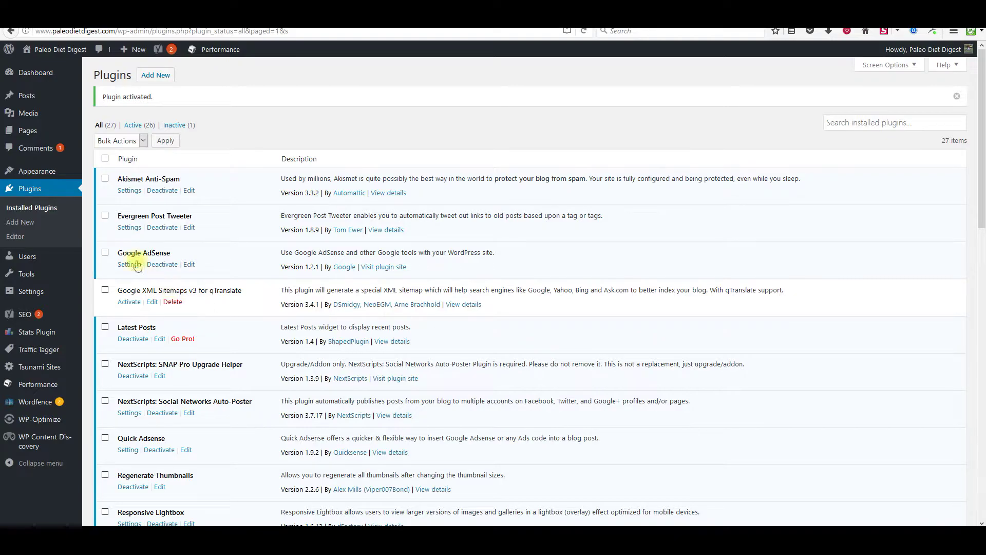
# Step: Enable Page Cache in W3 Total Cache General Settings and save
pyautogui.moveTo(48, 395)
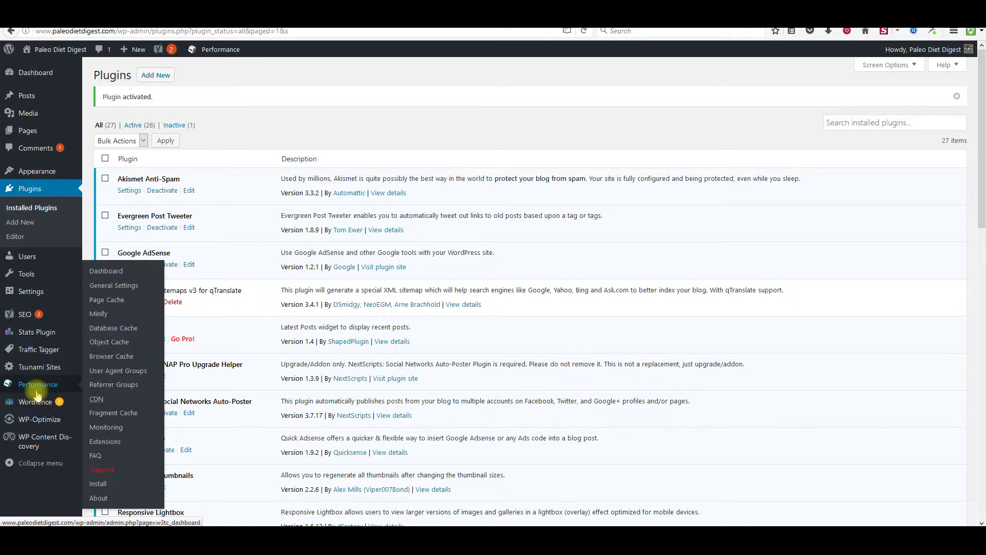
pyautogui.click(146, 292)
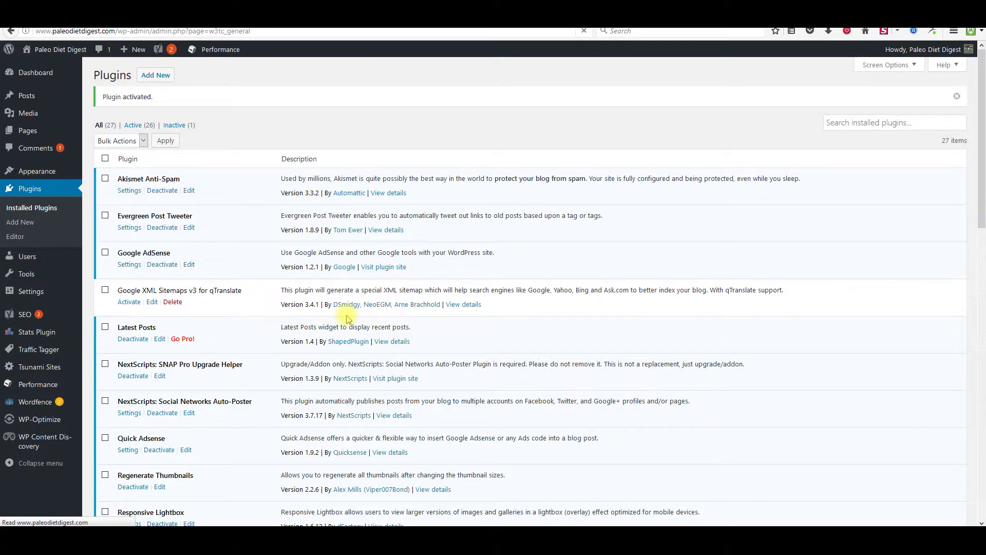
pyautogui.scroll(-2, 334, 308)
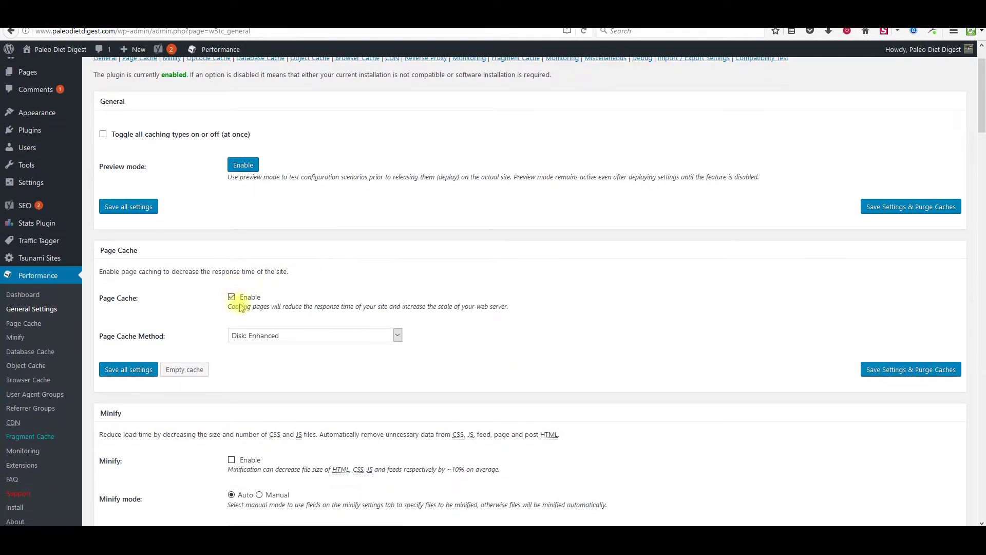
pyautogui.click(234, 298)
pyautogui.click(232, 298)
pyautogui.click(118, 372)
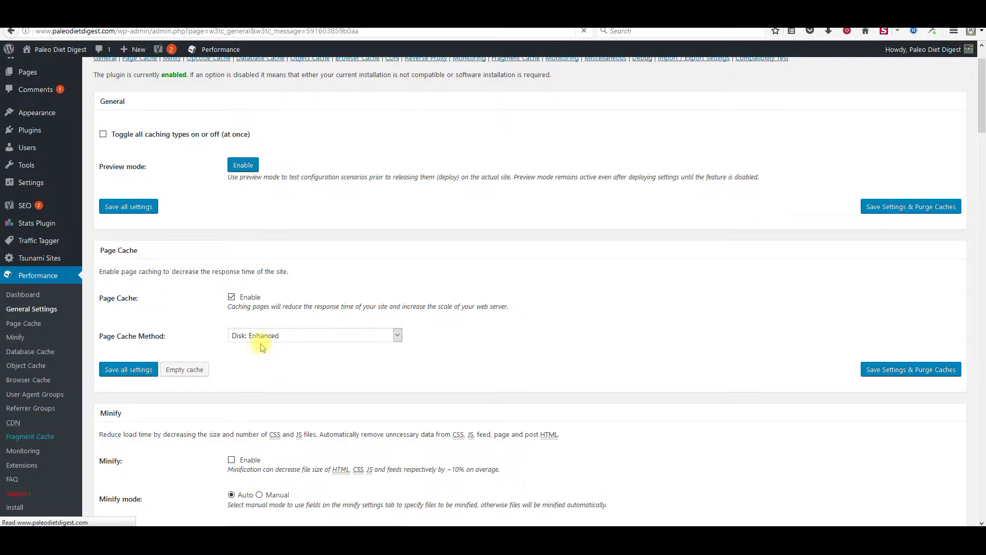
# Step: Enable Browser Cache and save the general settings again
pyautogui.scroll(-12, 262, 344)
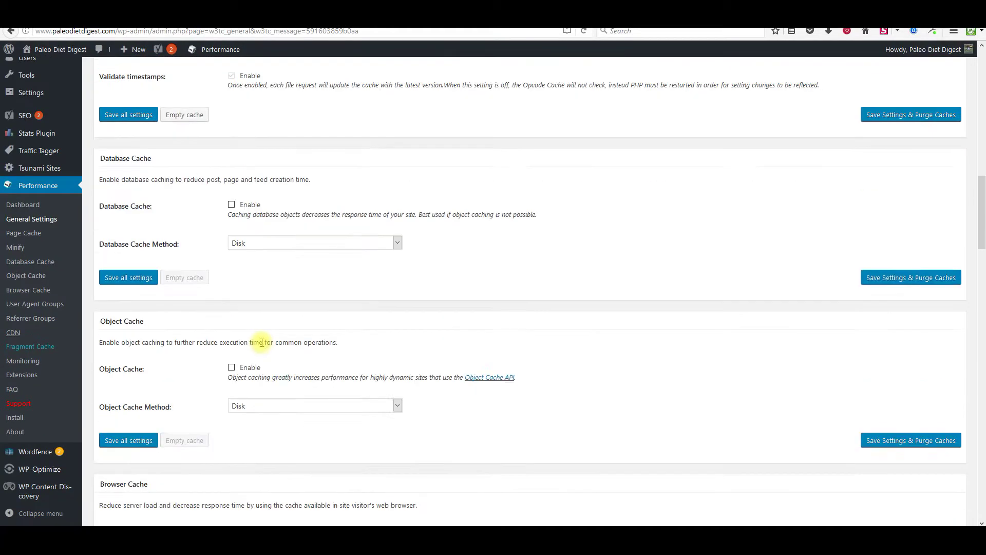
pyautogui.scroll(-6, 262, 343)
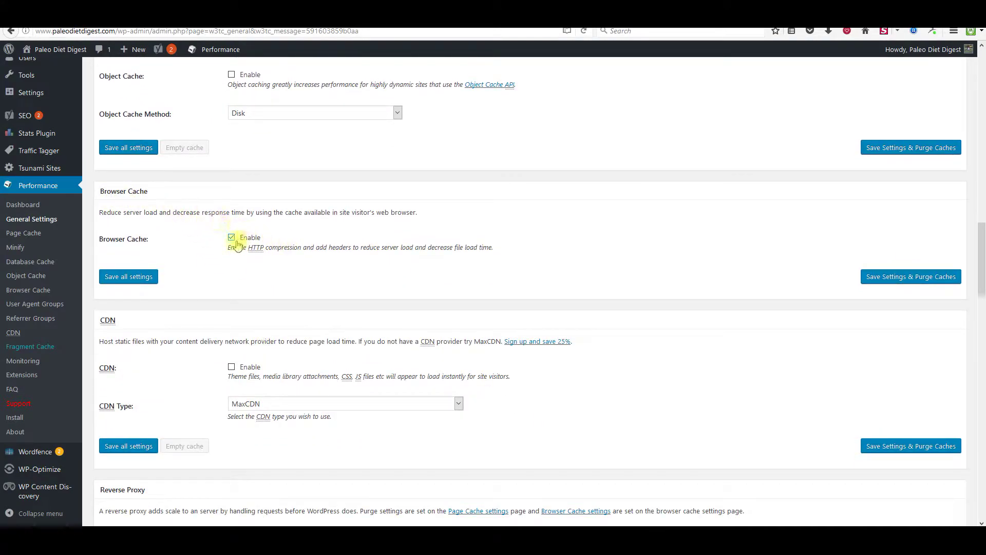
pyautogui.click(137, 281)
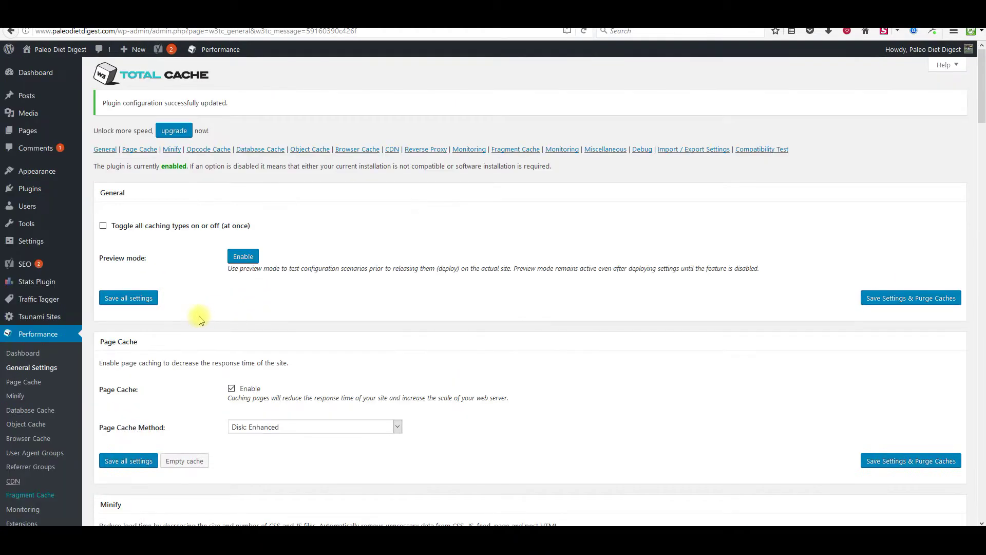
# Step: Save Page Cache settings with feeds cached, SSL caching off and user roles still excluded
pyautogui.click(36, 381)
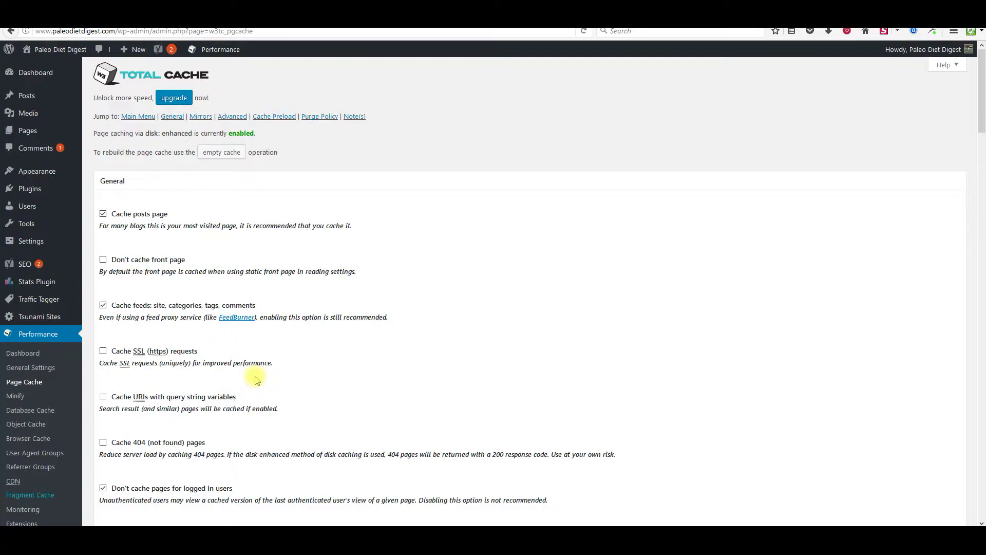
pyautogui.scroll(-2, 257, 380)
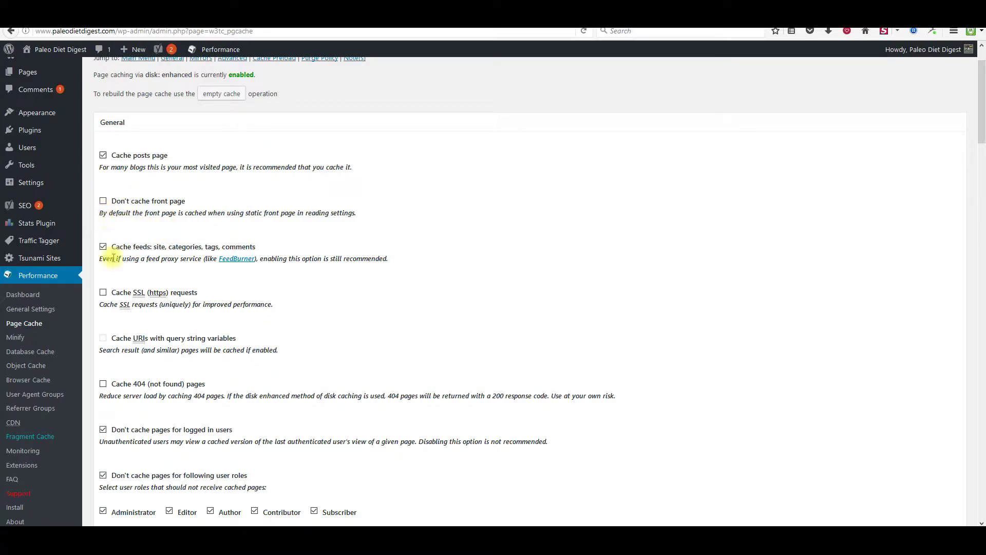
pyautogui.click(103, 250)
pyautogui.click(103, 249)
pyautogui.scroll(-1, 115, 259)
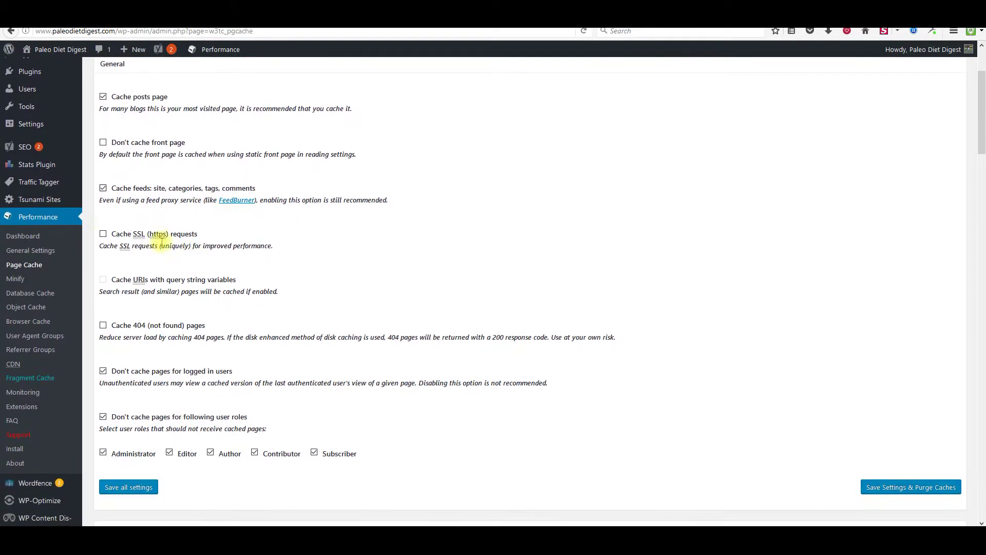
pyautogui.click(103, 235)
pyautogui.click(103, 235)
pyautogui.scroll(-3, 131, 234)
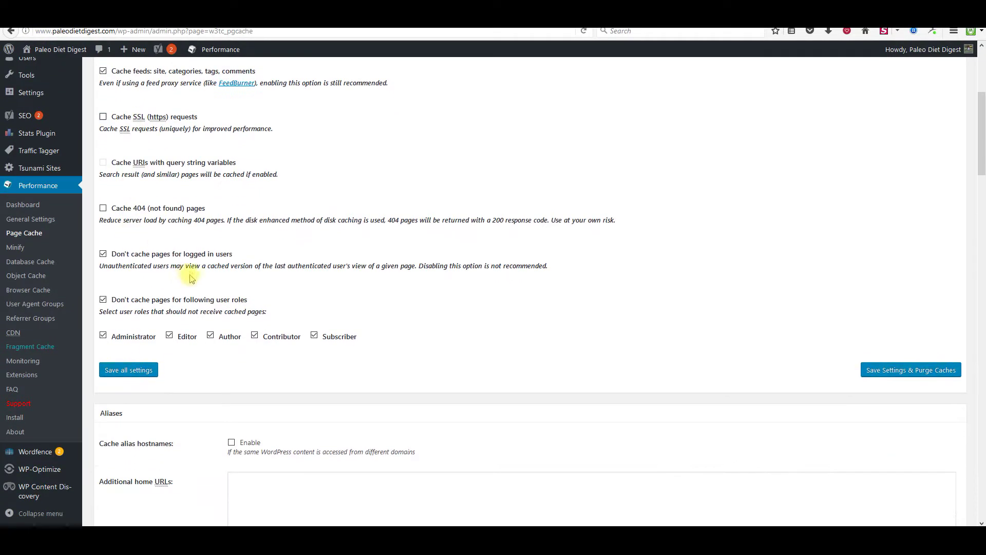
pyautogui.click(104, 300)
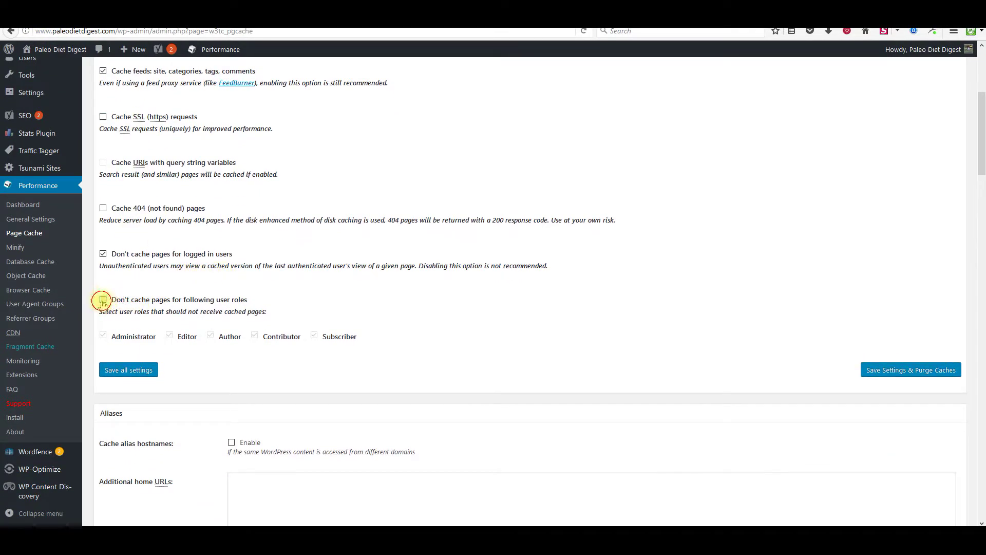
pyautogui.click(103, 300)
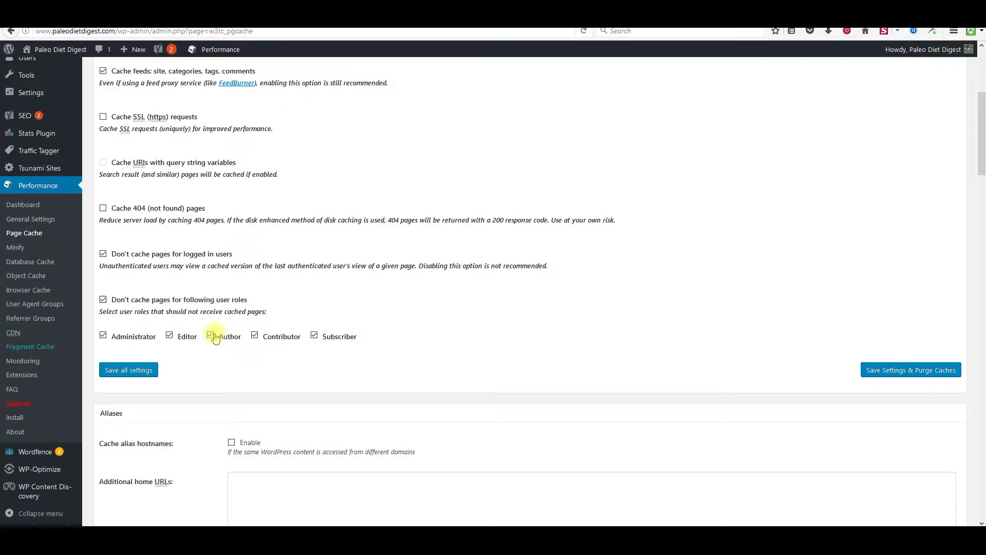
pyautogui.click(126, 370)
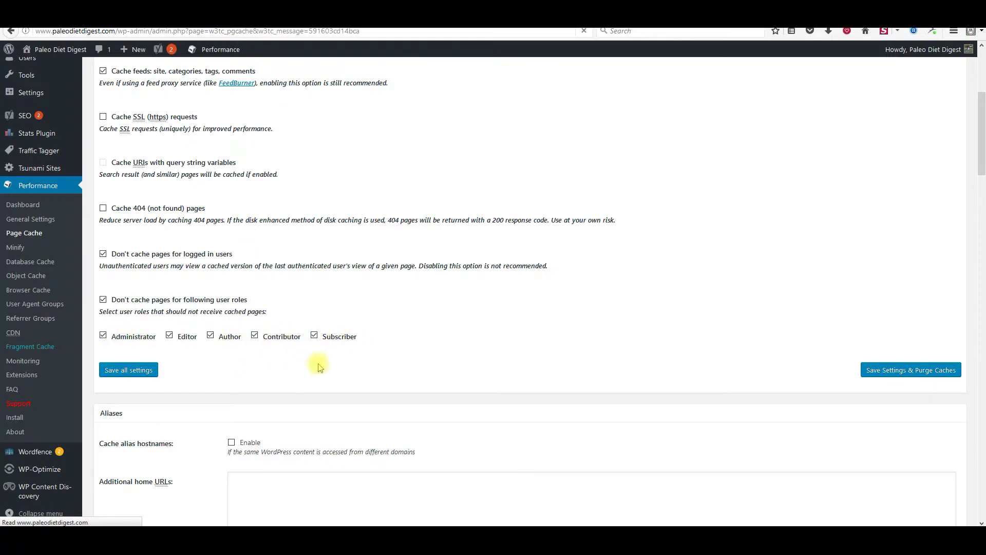
# Step: Copy the cache preload sitemap URL and save the Page Cache settings
pyautogui.scroll(-15, 319, 365)
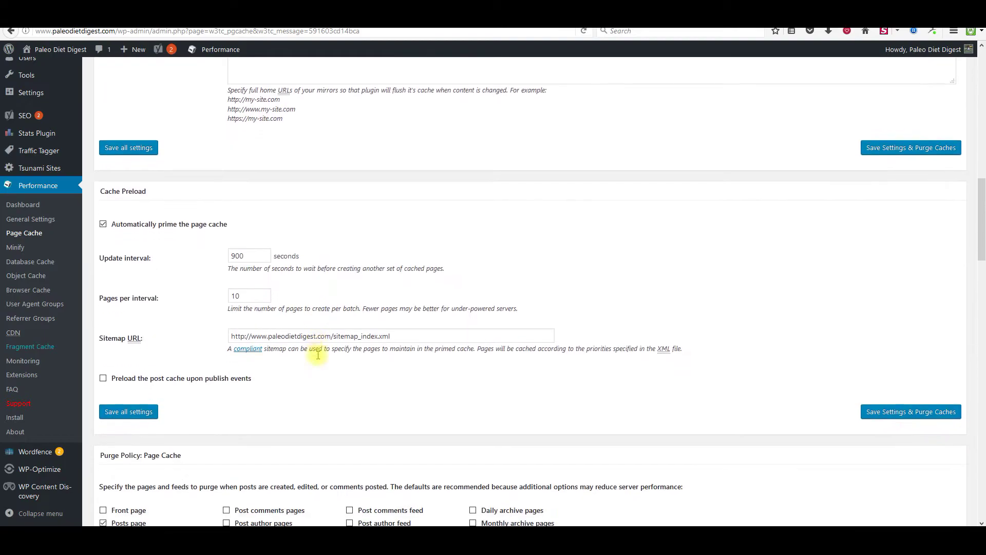
pyautogui.scroll(-2, 318, 355)
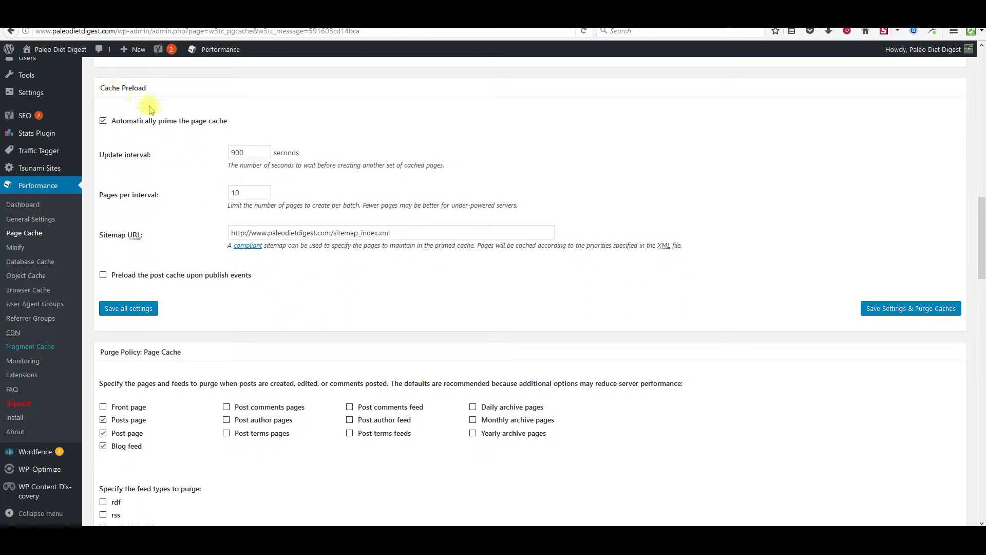
pyautogui.moveTo(424, 236); pyautogui.dragTo(188, 221)
pyautogui.rightClick(319, 236)
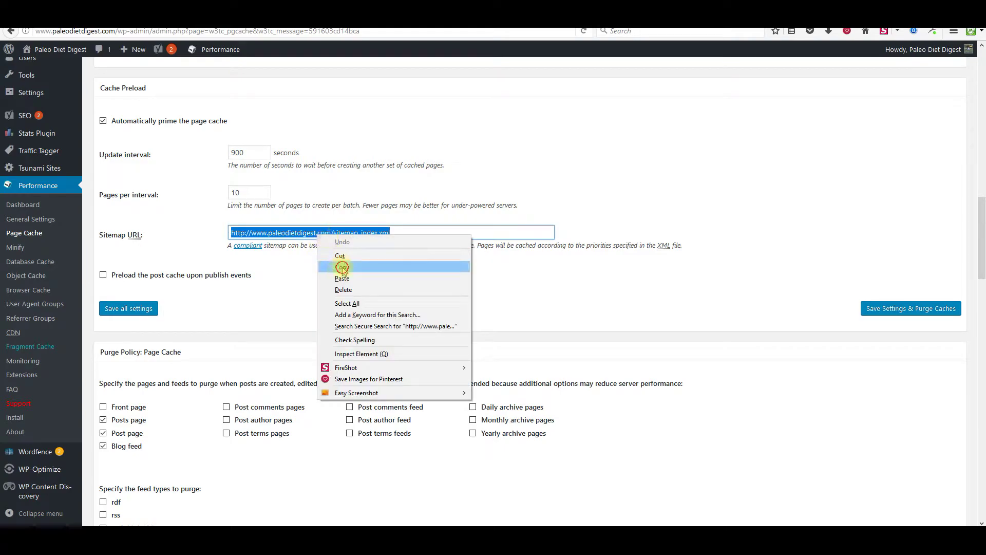
pyautogui.click(341, 268)
pyautogui.click(128, 309)
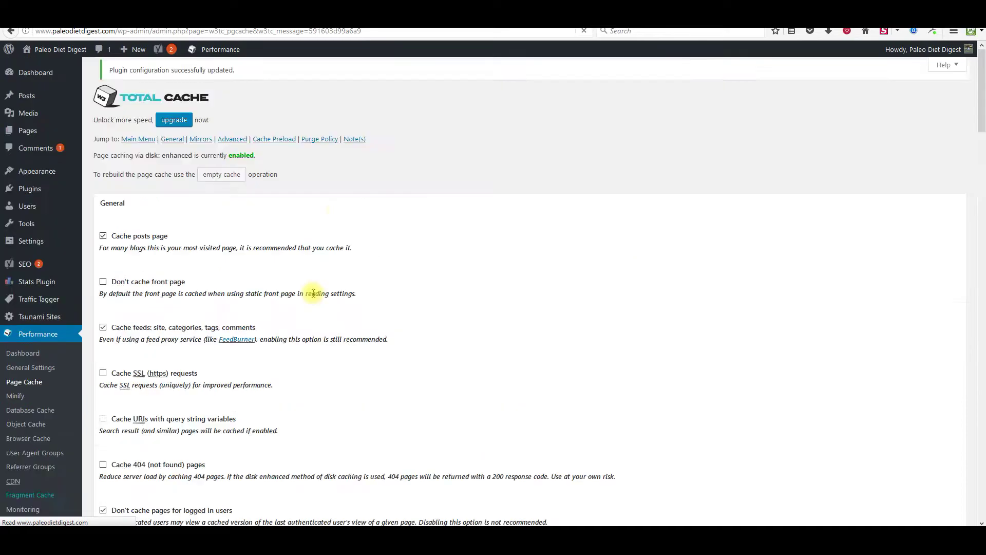
# Step: Review the Advanced page cache options and save all settings again
pyautogui.scroll(-3, 313, 297)
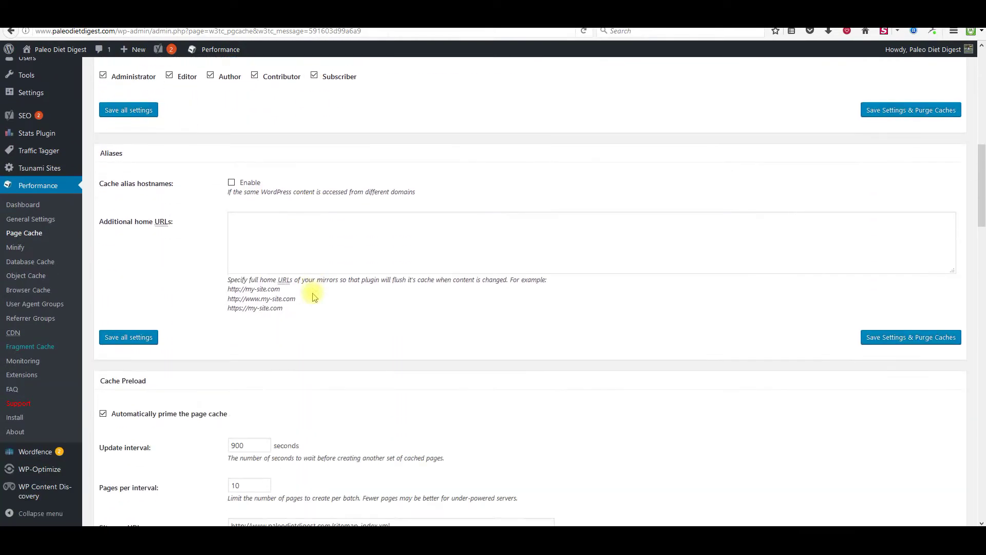
pyautogui.scroll(-18, 314, 297)
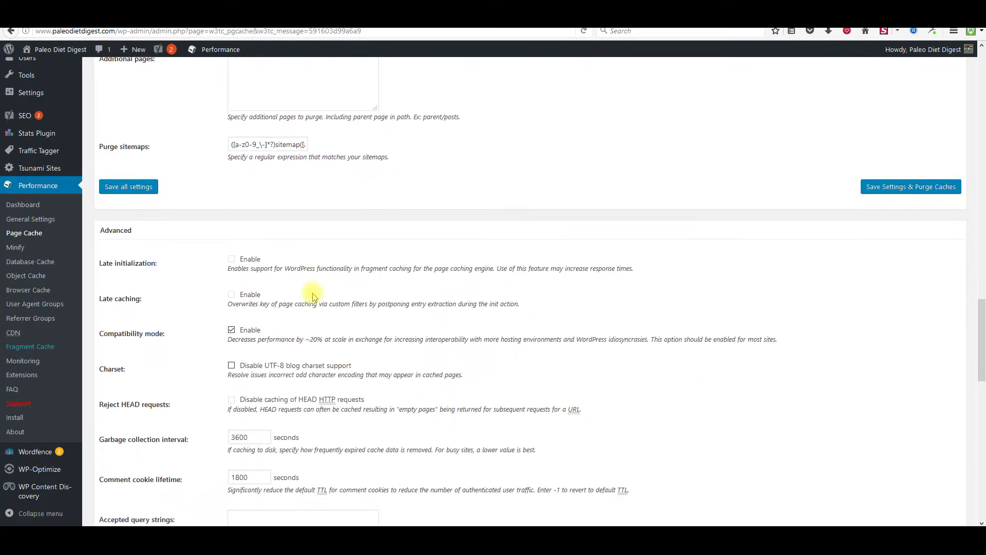
pyautogui.scroll(-4, 315, 297)
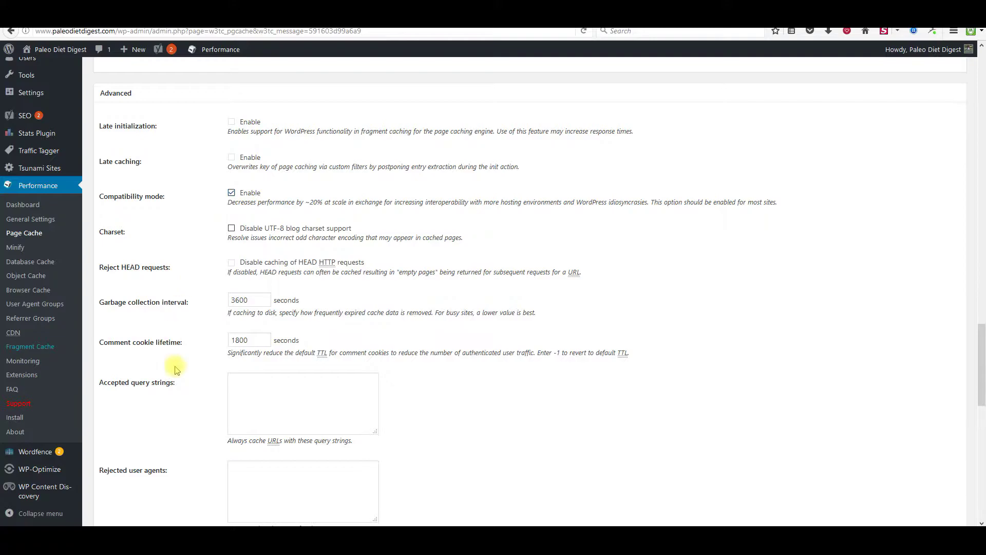
pyautogui.scroll(-12, 175, 368)
pyautogui.click(128, 369)
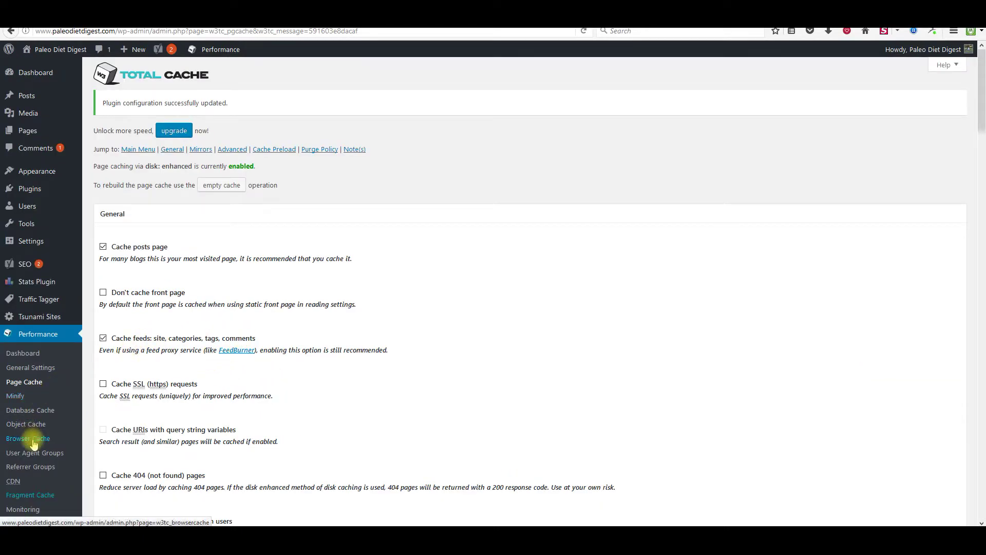
# Step: Turn on 'Don't set cookies for static files' in Browser Cache and save
pyautogui.click(31, 439)
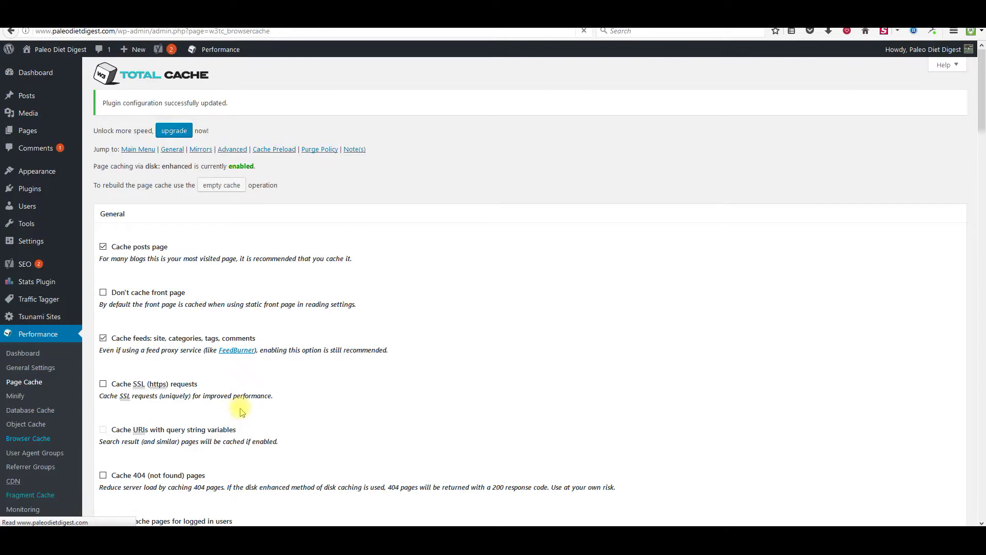
pyautogui.scroll(-2, 239, 404)
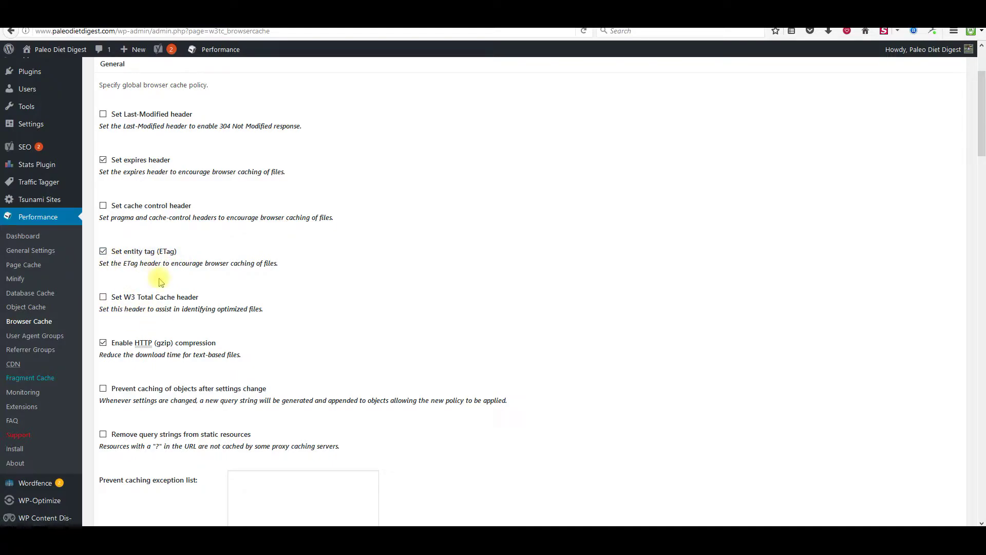
pyautogui.scroll(-2, 161, 281)
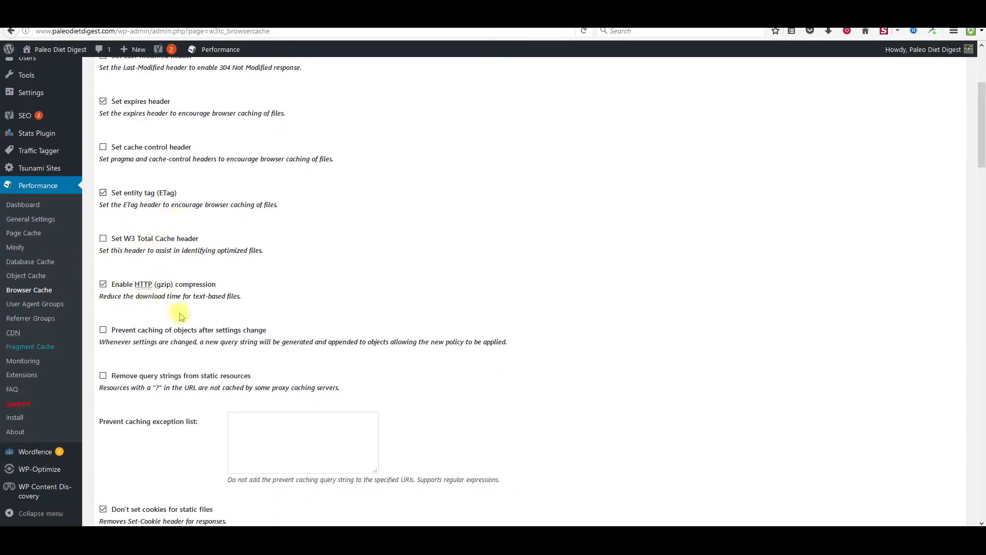
pyautogui.scroll(-8, 355, 303)
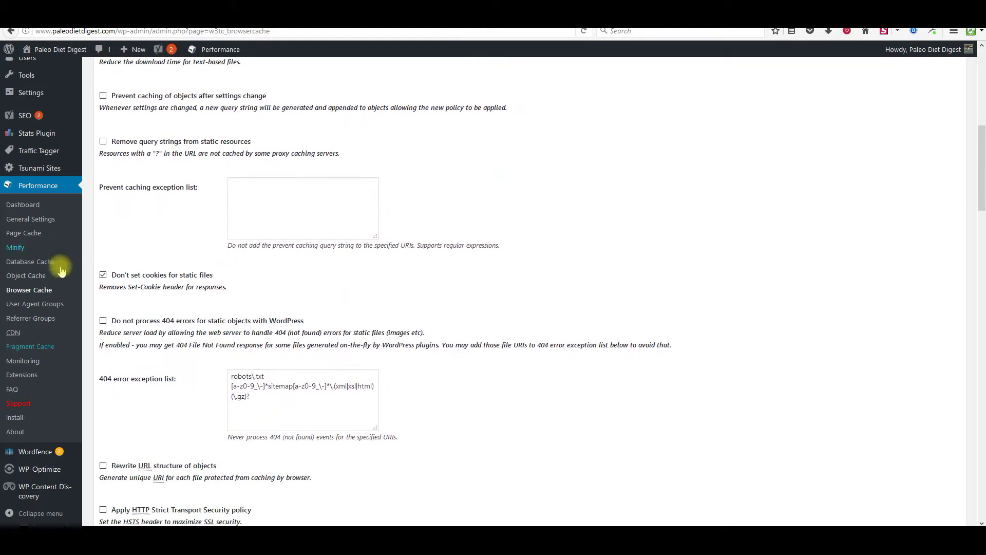
pyautogui.click(103, 275)
pyautogui.scroll(-8, 128, 281)
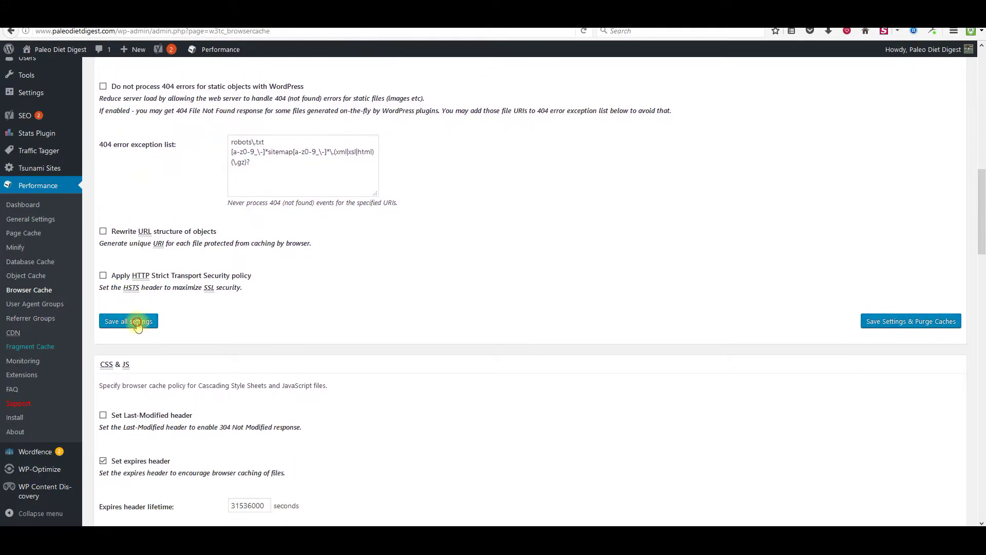
pyautogui.click(134, 321)
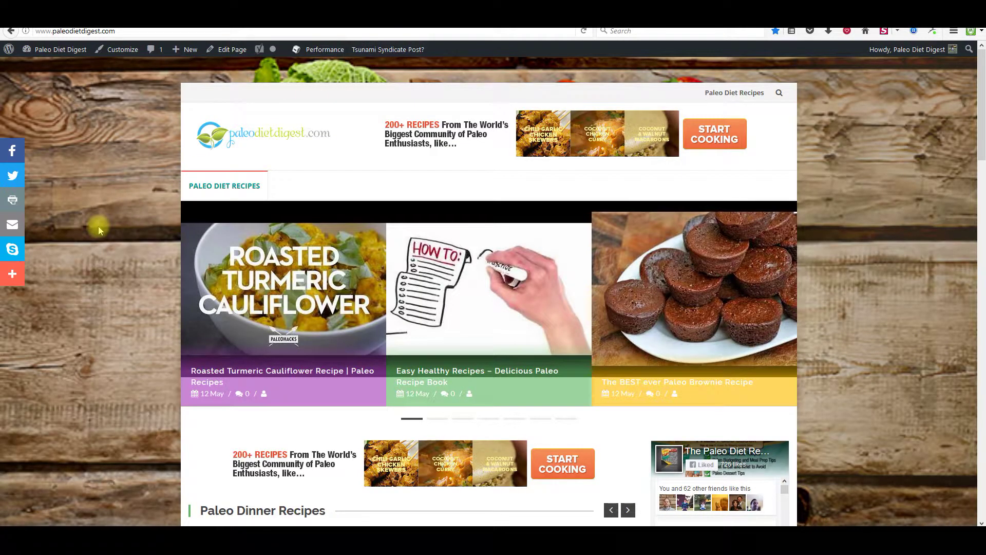
# Step: Reload the site's home page and open the Roasted Turmeric Cauliflower post
pyautogui.press('F5')
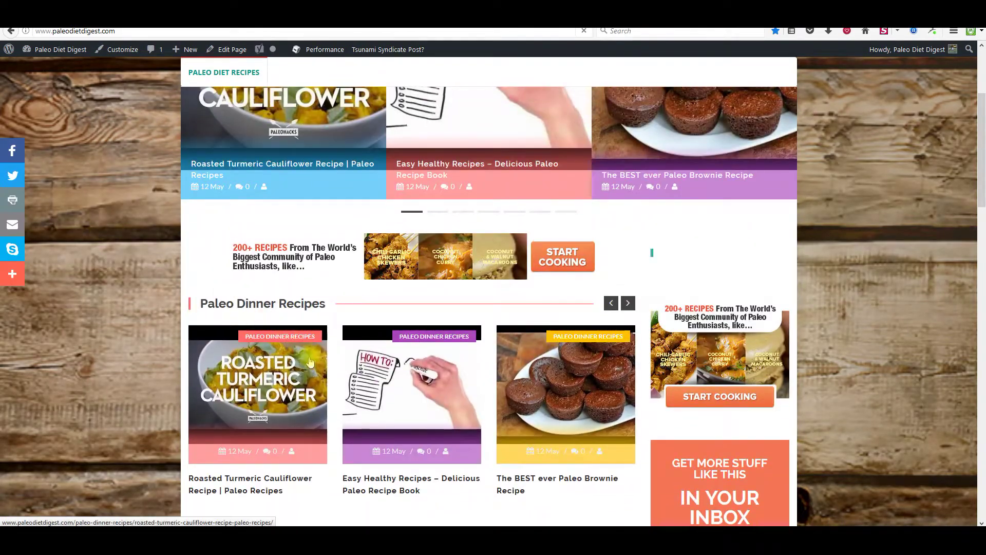
pyautogui.click(310, 363)
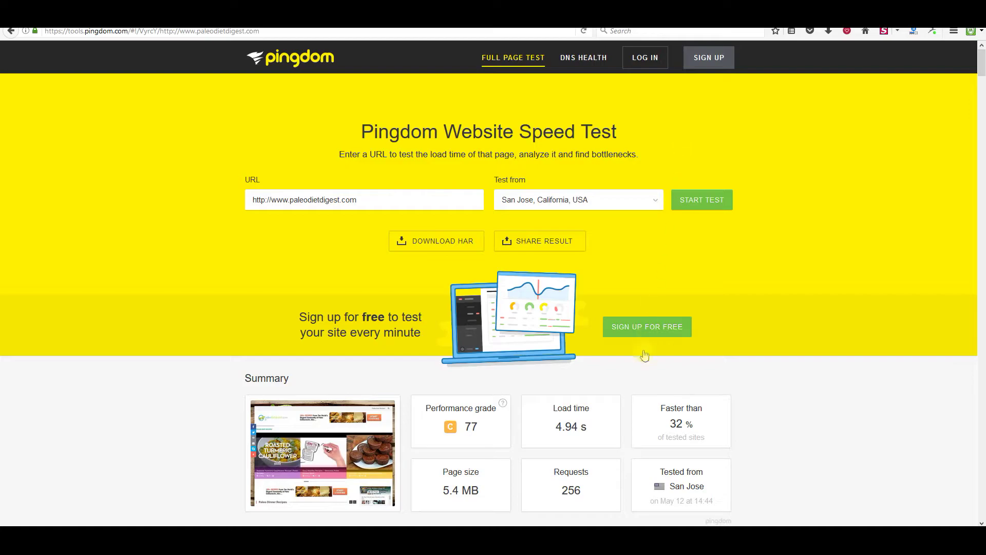
# Step: Rerun Pingdom's test for paleodietdigest.com, reaching grade B 81 with 3.51 s load
pyautogui.scroll(-2, 560, 421)
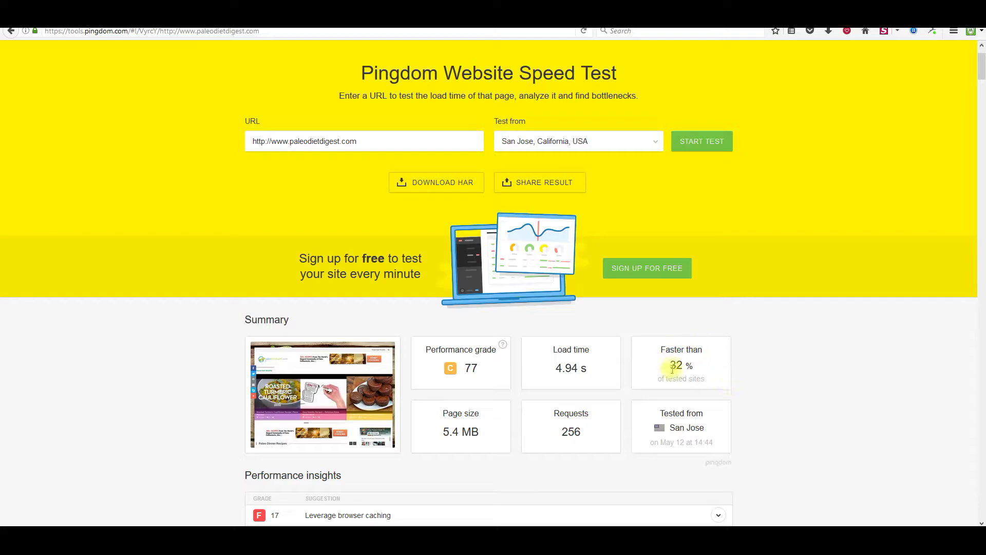
pyautogui.click(691, 142)
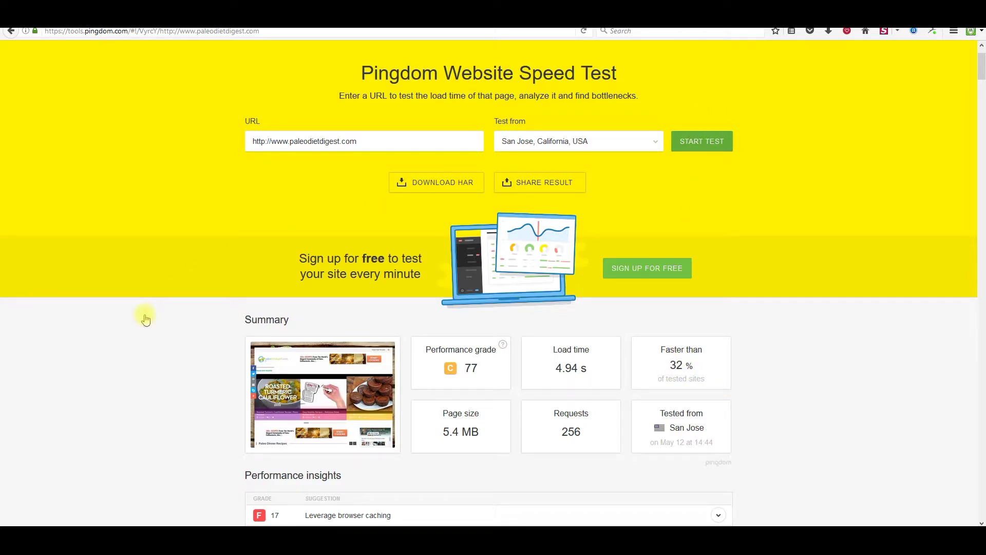
pyautogui.click(709, 145)
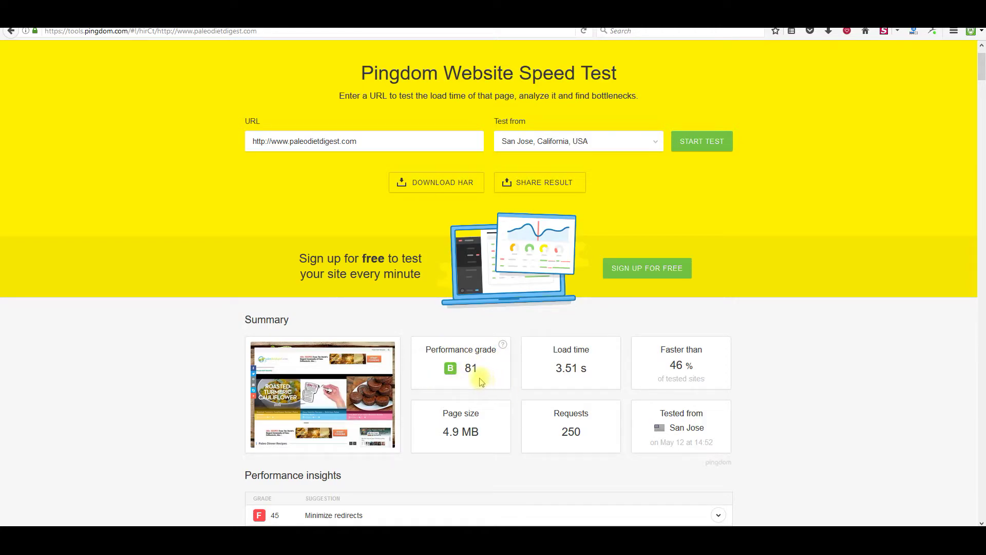
# Step: Rerun the Pingdom speed test from Dallas, Texas, USA
pyautogui.click(661, 142)
pyautogui.click(583, 162)
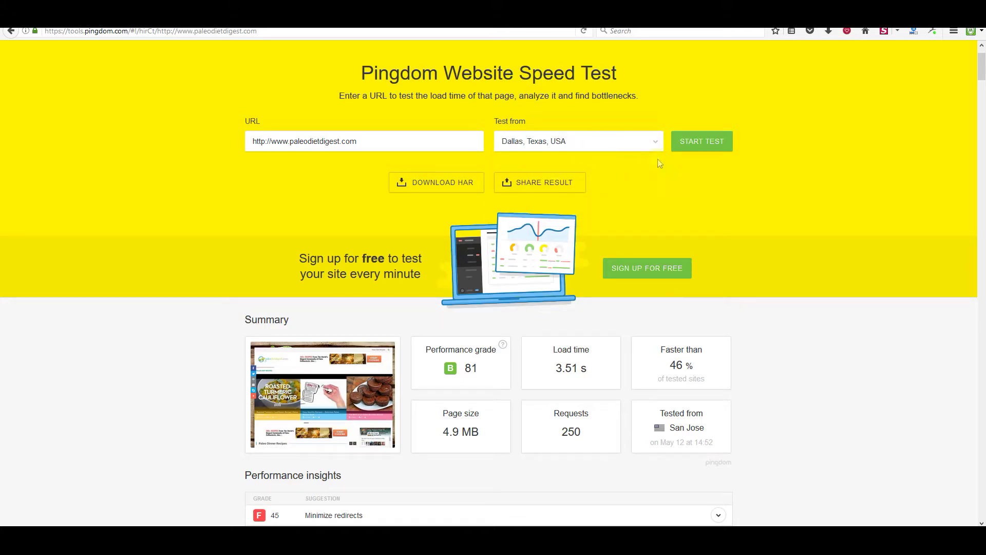
pyautogui.click(712, 145)
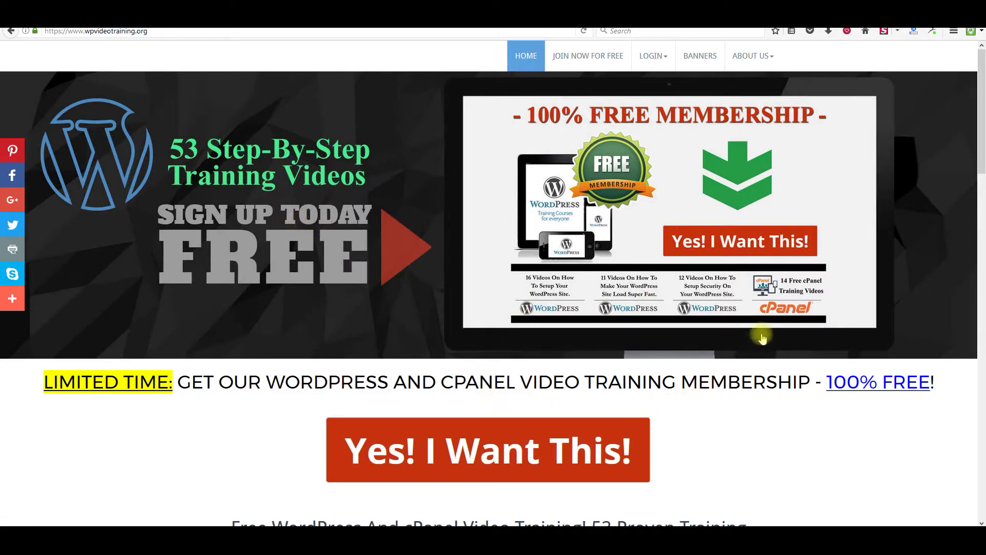
pyautogui.scroll(-1, 657, 359)
pyautogui.scroll(-15, 659, 363)
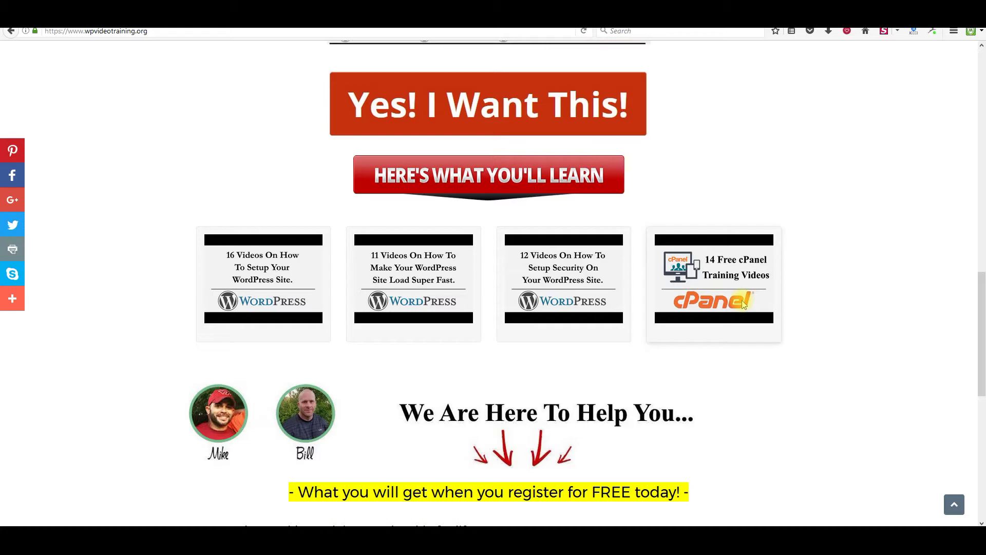
pyautogui.scroll(15, 718, 305)
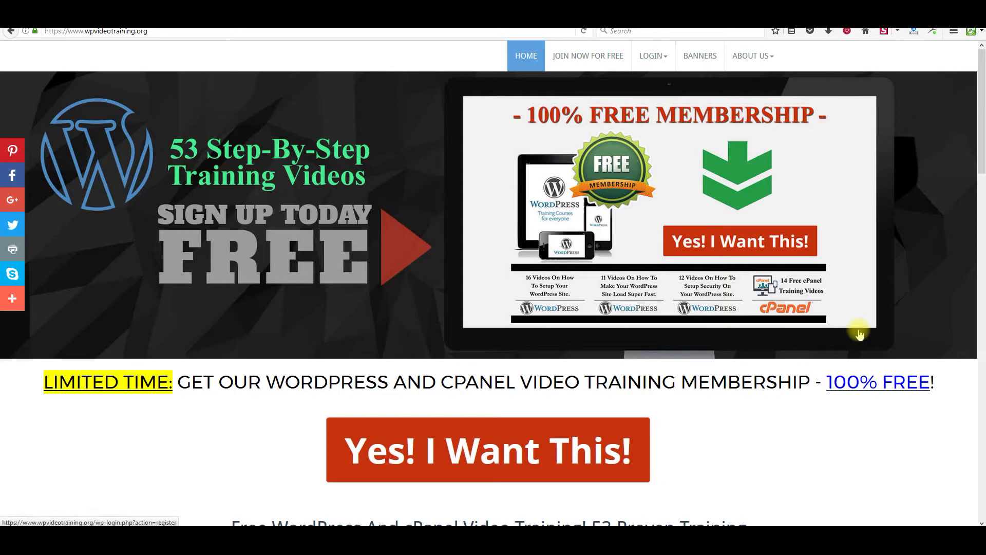
# Step: Open the free membership registration form and tick 'Sign up to our newsletter!'
pyautogui.click(503, 451)
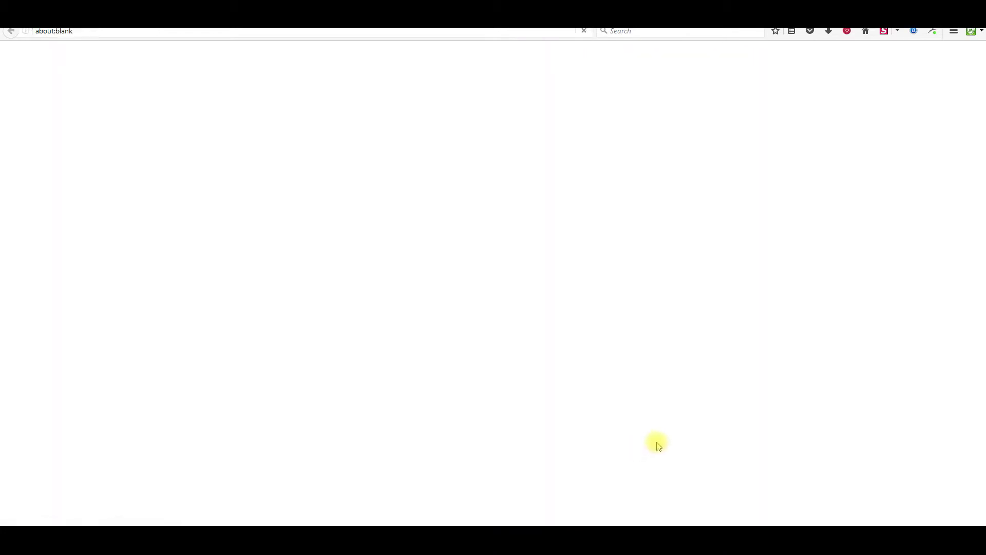
pyautogui.scroll(-2, 308, 298)
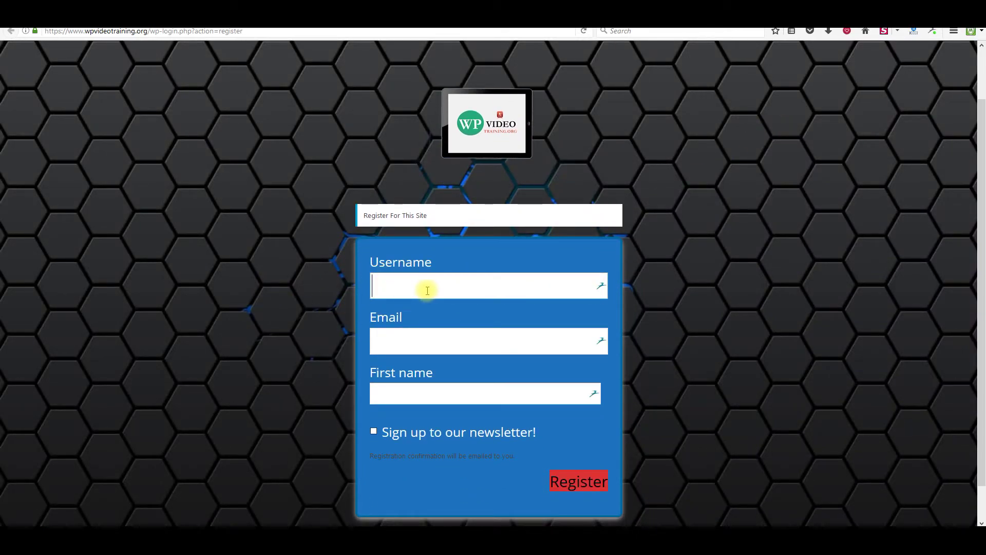
pyautogui.scroll(-1, 411, 292)
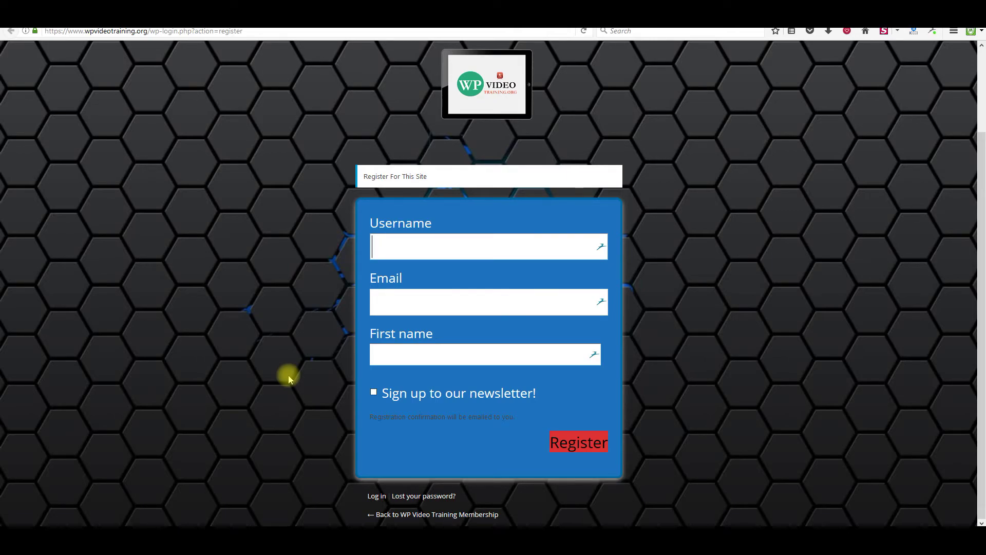
pyautogui.click(374, 394)
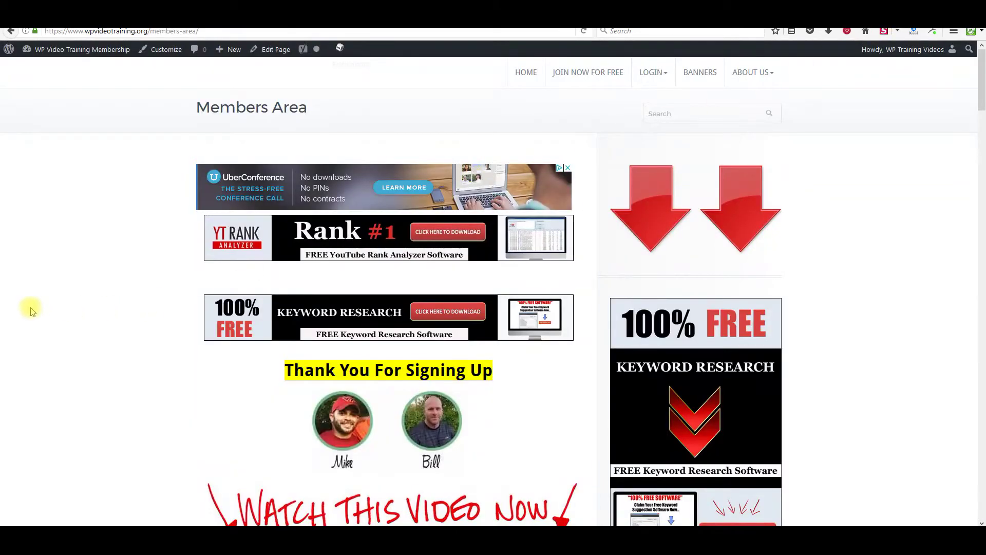
pyautogui.scroll(-2, 203, 211)
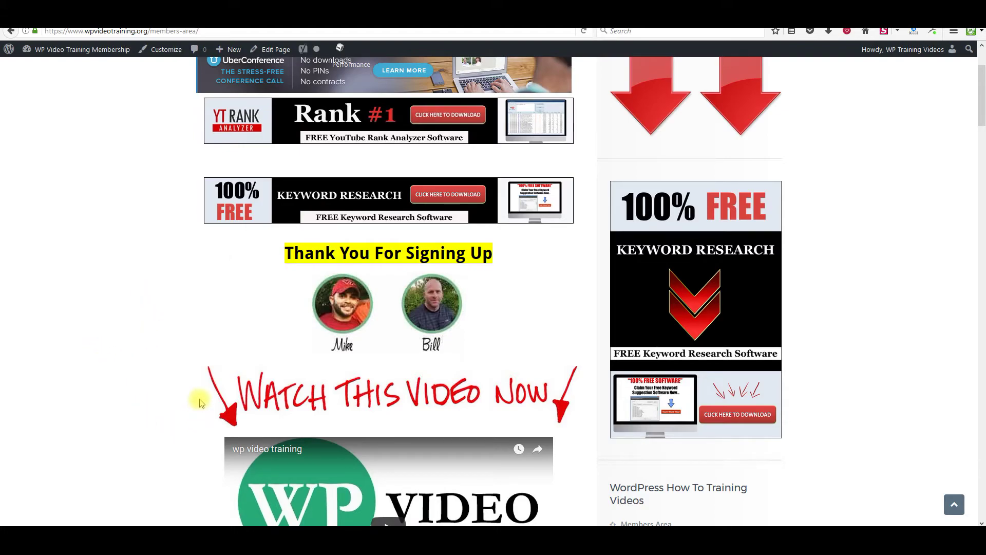
pyautogui.scroll(-3, 199, 402)
pyautogui.scroll(-2, 171, 368)
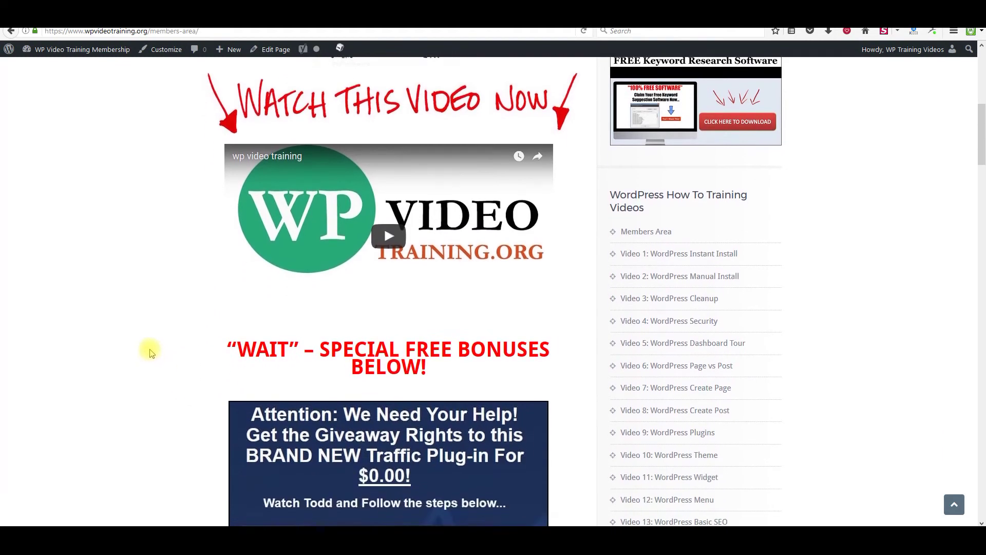
pyautogui.scroll(-1, 719, 172)
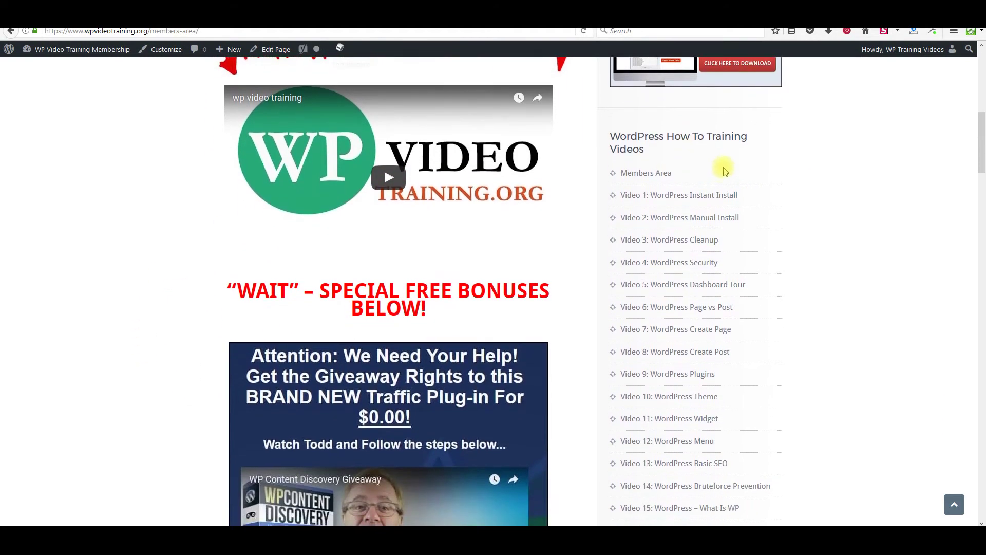
pyautogui.scroll(-1, 848, 169)
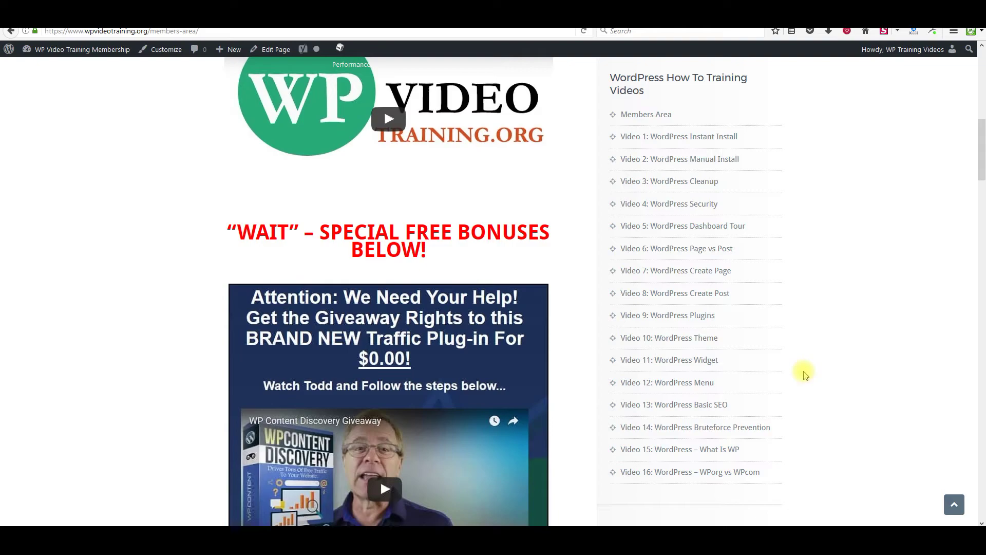
pyautogui.scroll(-5, 748, 304)
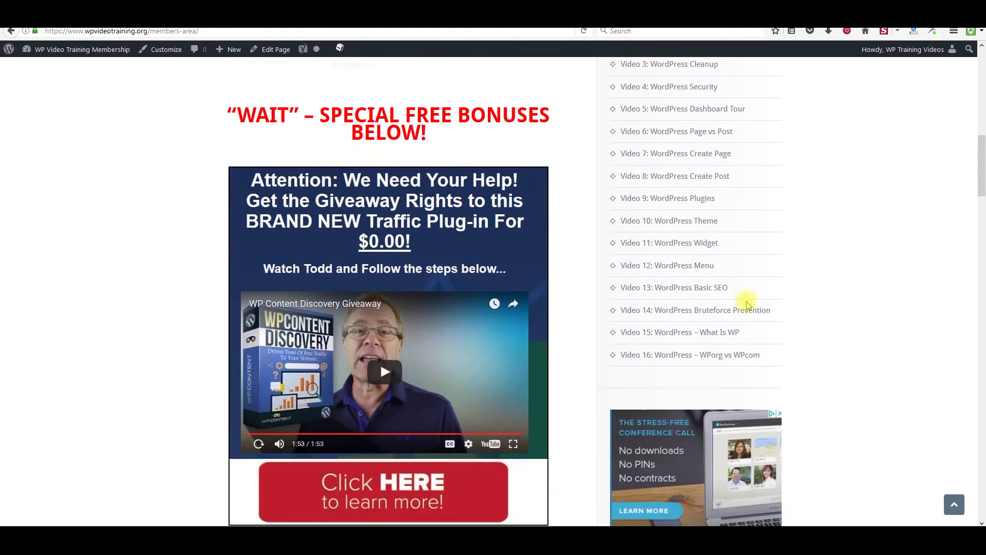
pyautogui.scroll(-7, 747, 305)
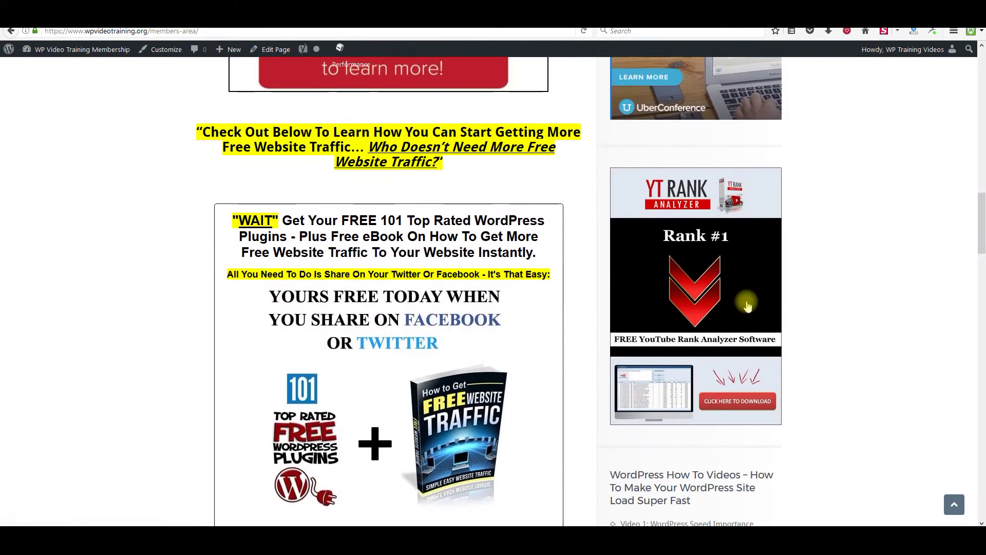
pyautogui.scroll(-2, 748, 306)
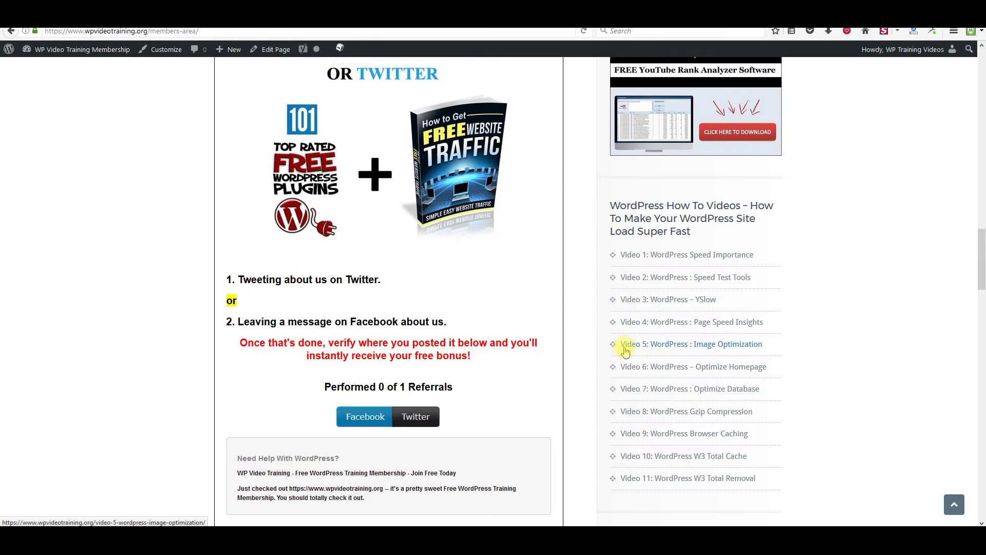
pyautogui.scroll(-5, 625, 351)
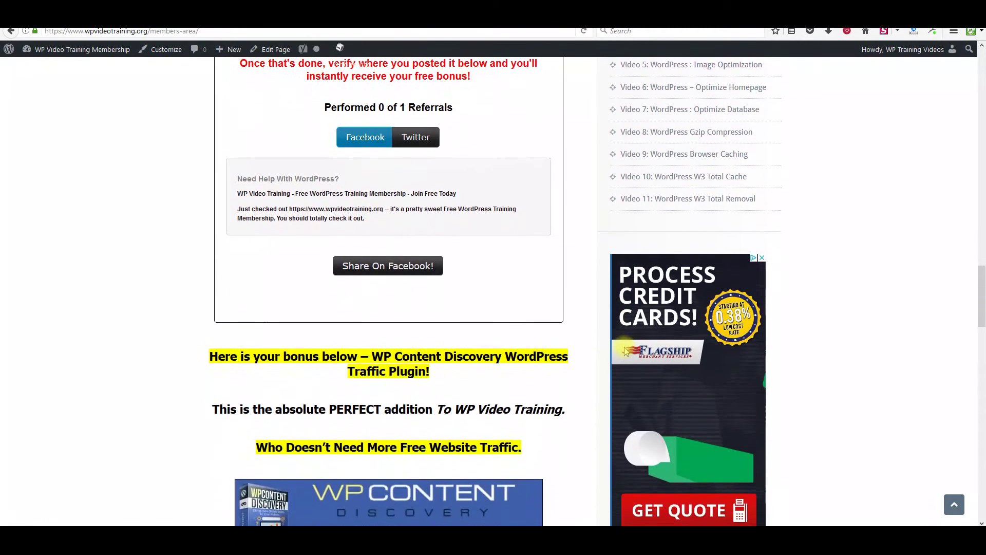
pyautogui.scroll(-10, 625, 351)
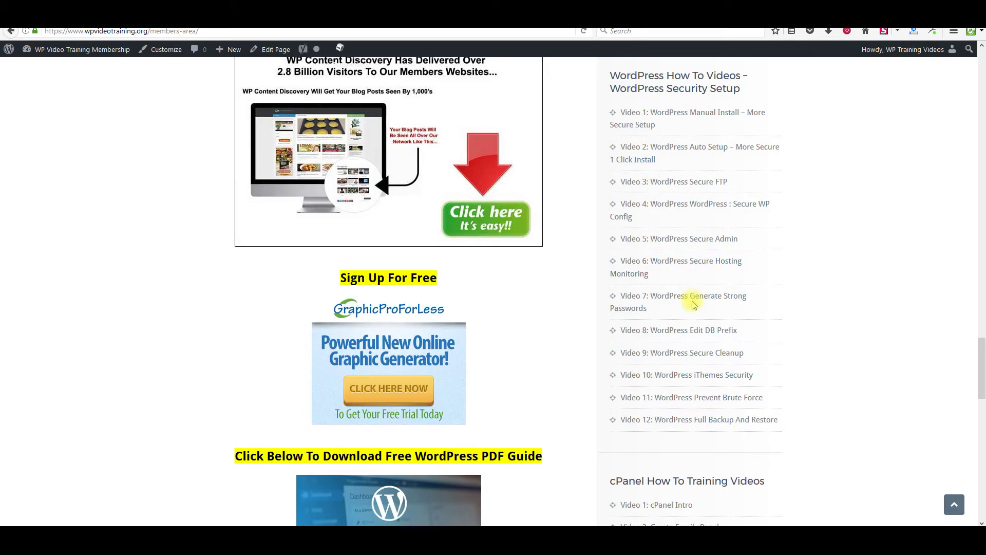
pyautogui.scroll(-5, 693, 305)
pyautogui.scroll(-2, 685, 185)
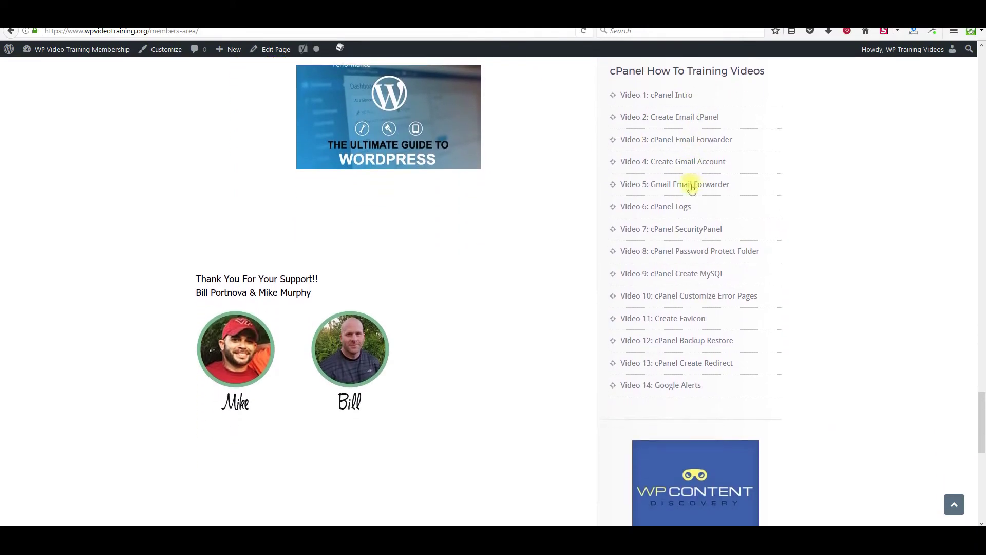
pyautogui.scroll(1, 737, 282)
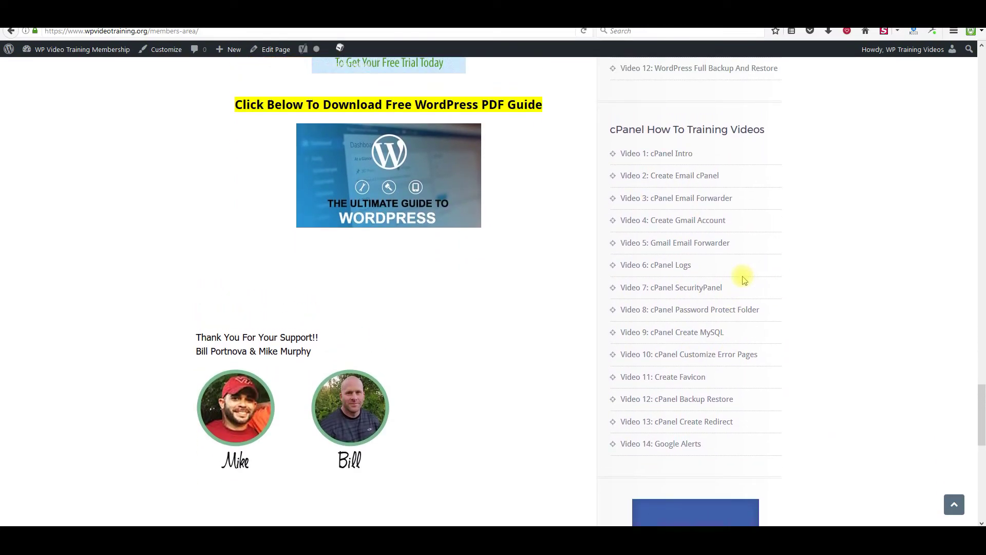
pyautogui.scroll(5, 743, 277)
pyautogui.scroll(-2, 513, 308)
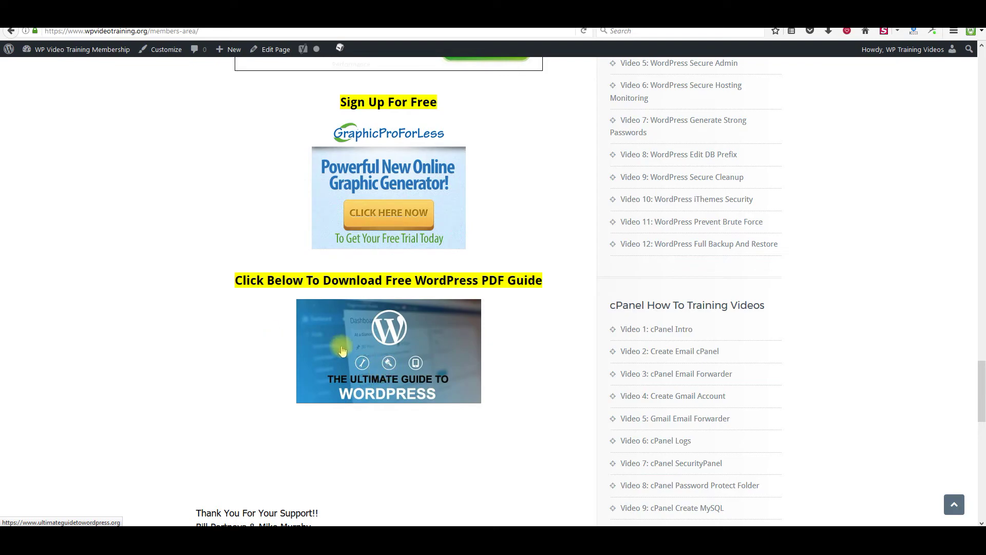
pyautogui.scroll(2, 418, 352)
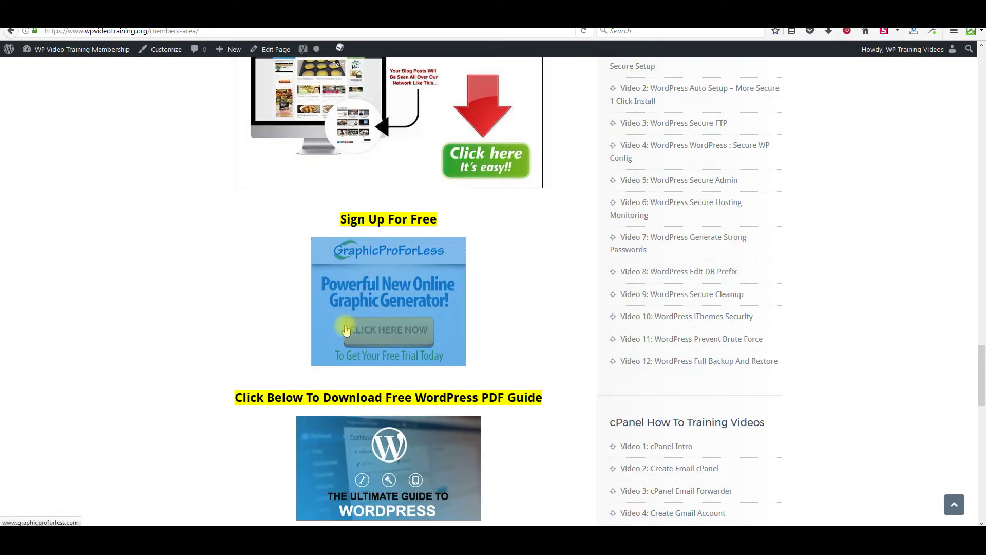
pyautogui.click(340, 326)
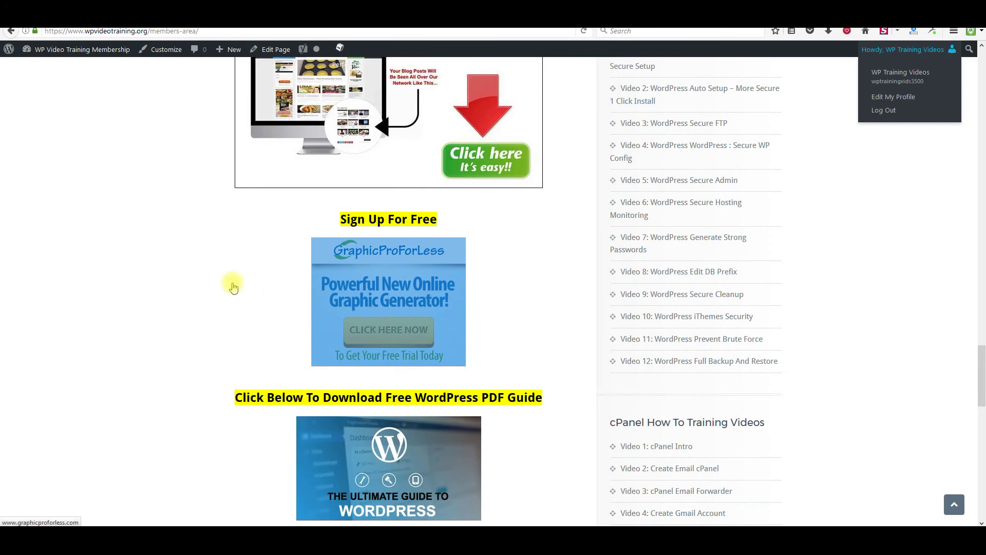
pyautogui.scroll(4, 232, 285)
pyautogui.scroll(1, 232, 286)
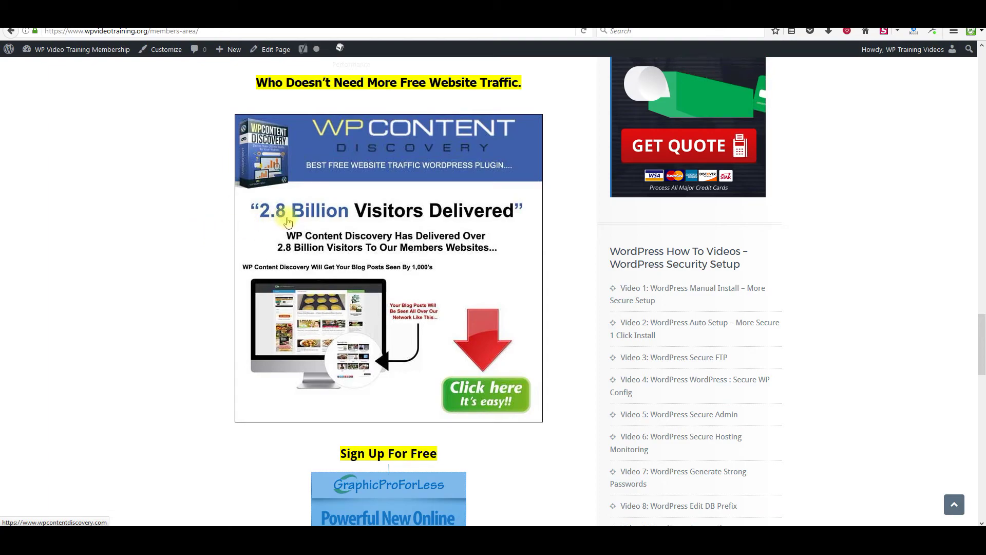
# Step: Visit the WP Content Discovery site, close its video presenter, and scroll the landing page
pyautogui.click(404, 242)
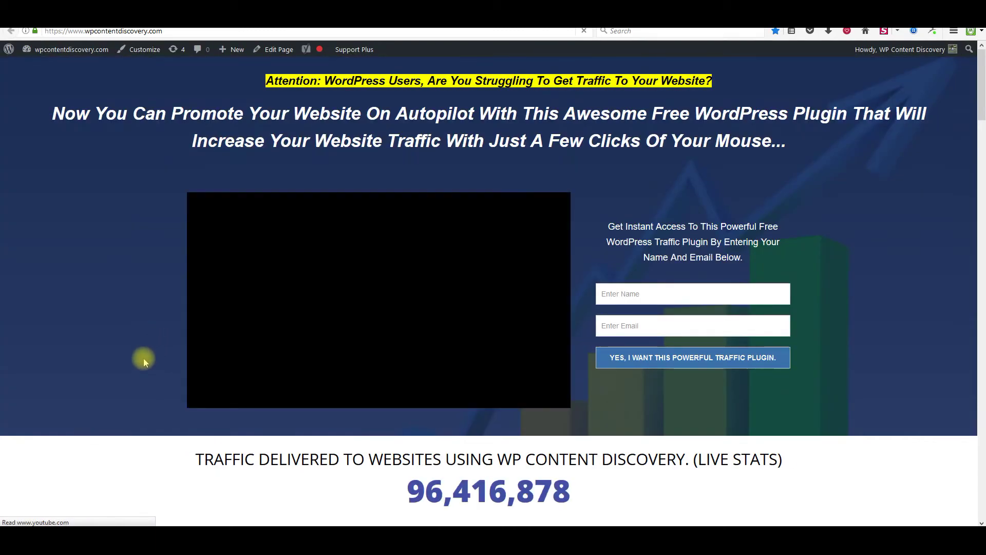
pyautogui.click(959, 391)
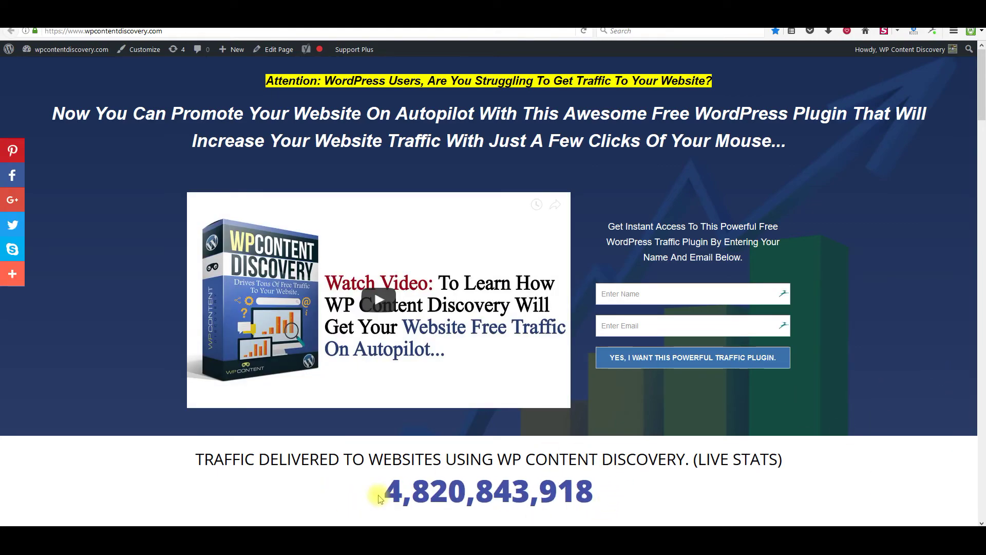
pyautogui.scroll(-3, 360, 411)
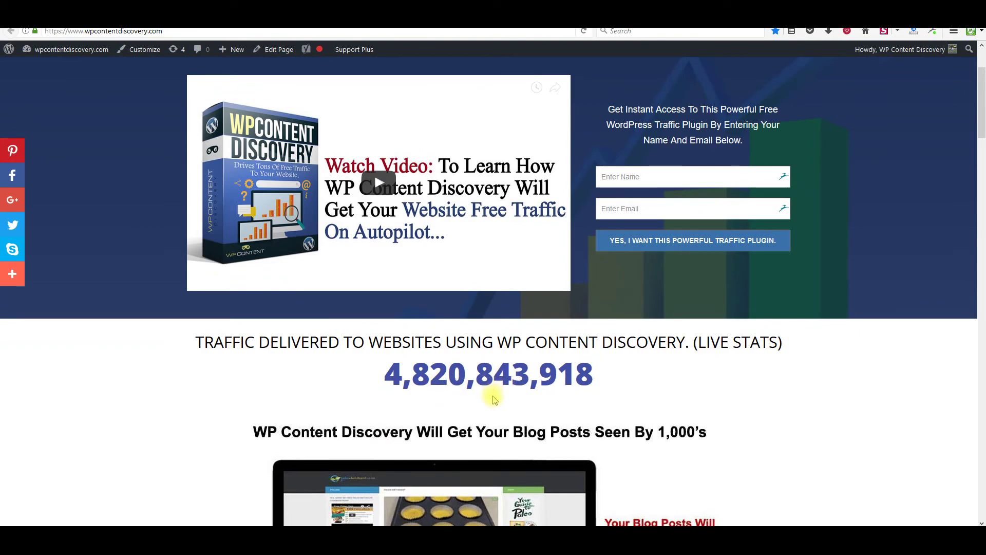
pyautogui.scroll(3, 200, 425)
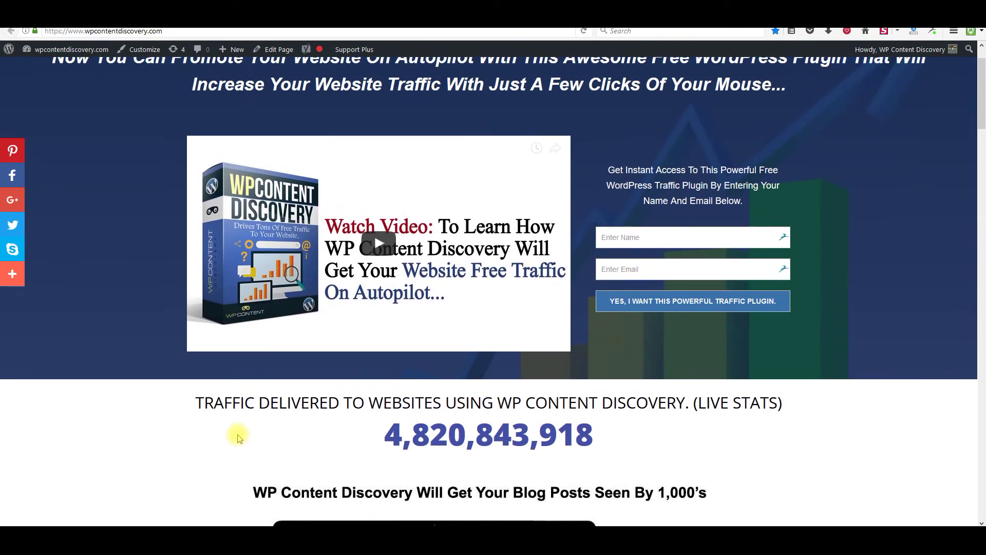